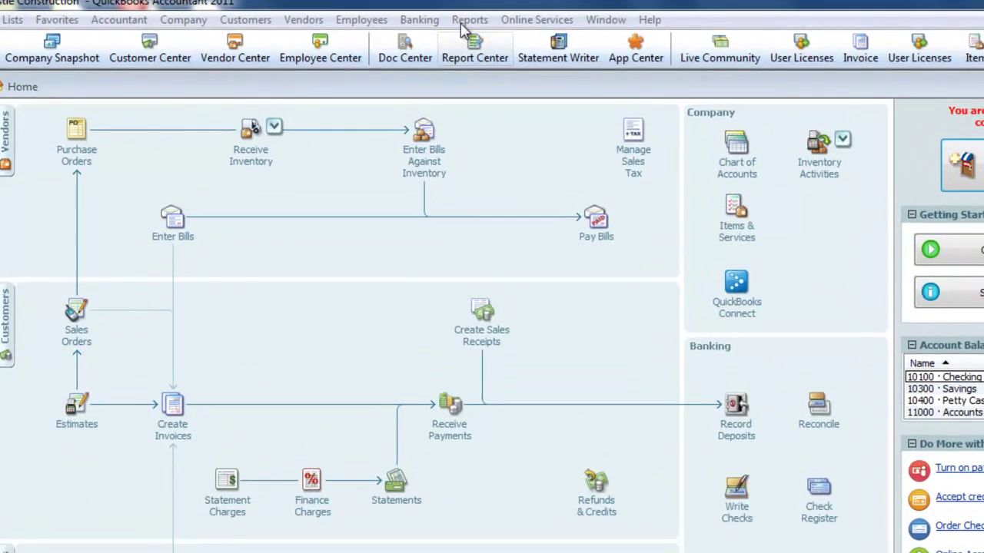
Open the Balance Sheet Prev Year Comparison report from the company and financial reports.
left_click(482, 24)
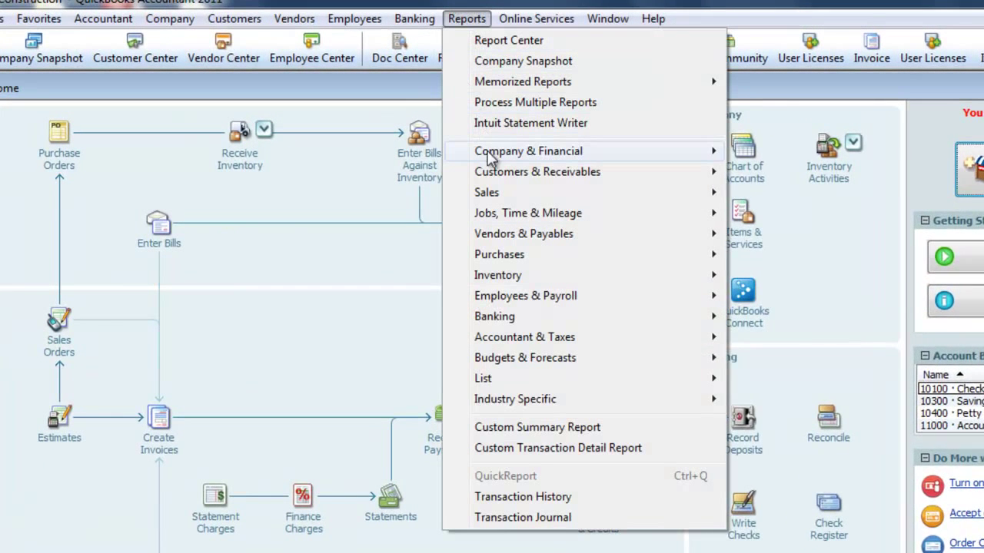
mouse_move(543, 151)
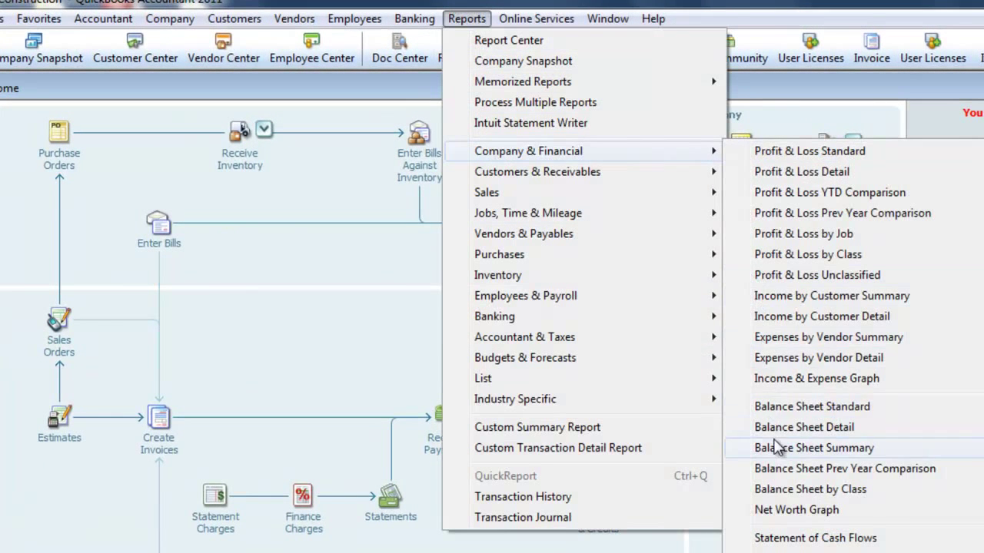
left_click(763, 468)
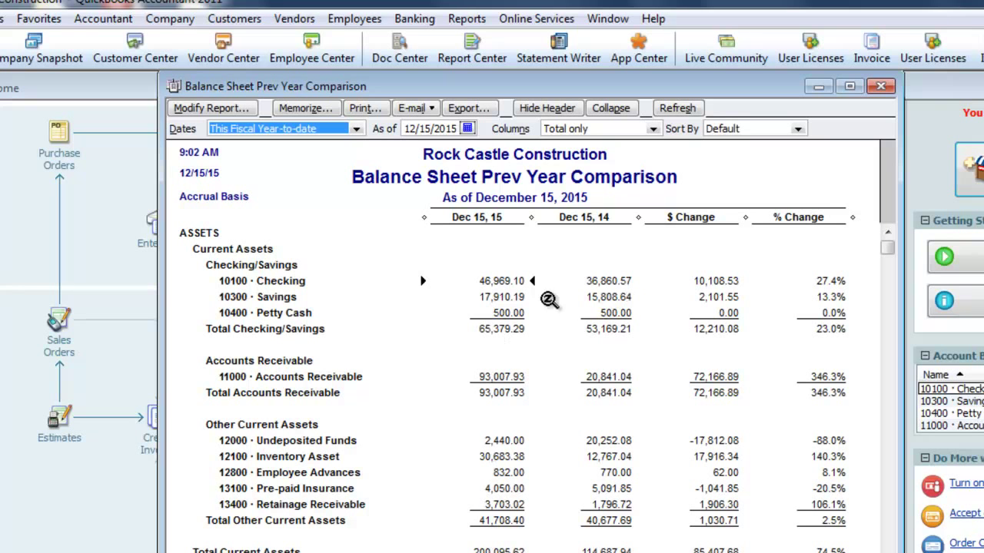
Remove the previous-year $ Change subcolumn from the report and export the report to a new Excel workbook.
left_click(205, 111)
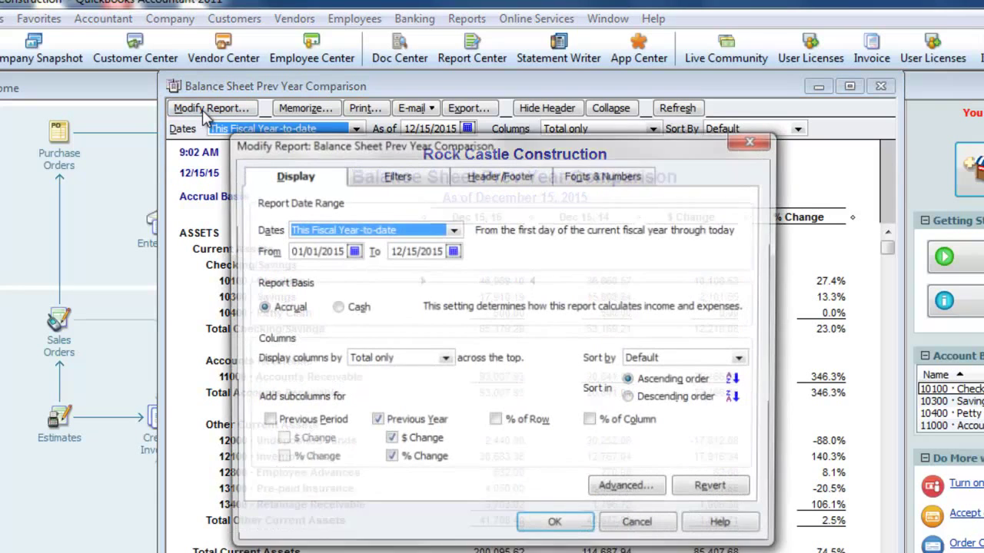
left_click(389, 440)
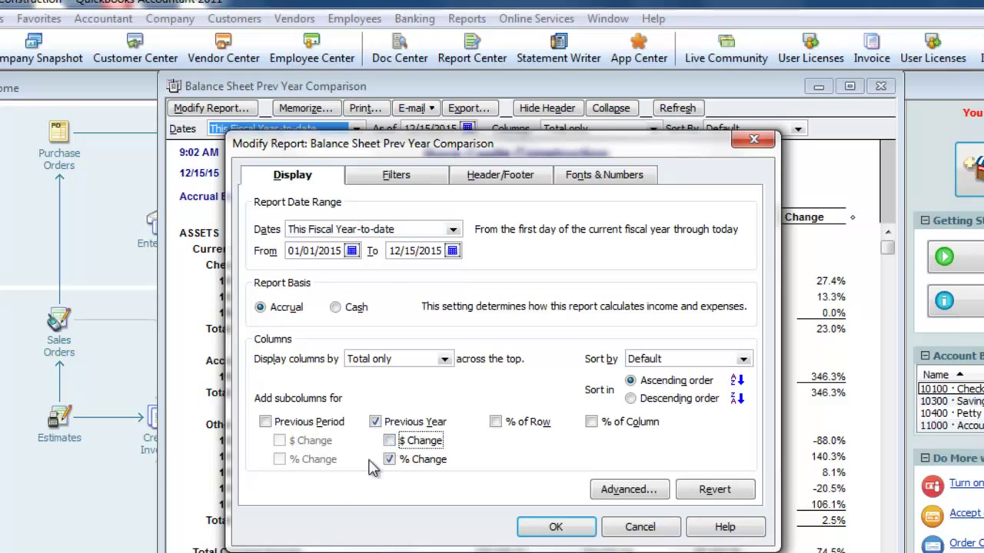
left_click(547, 530)
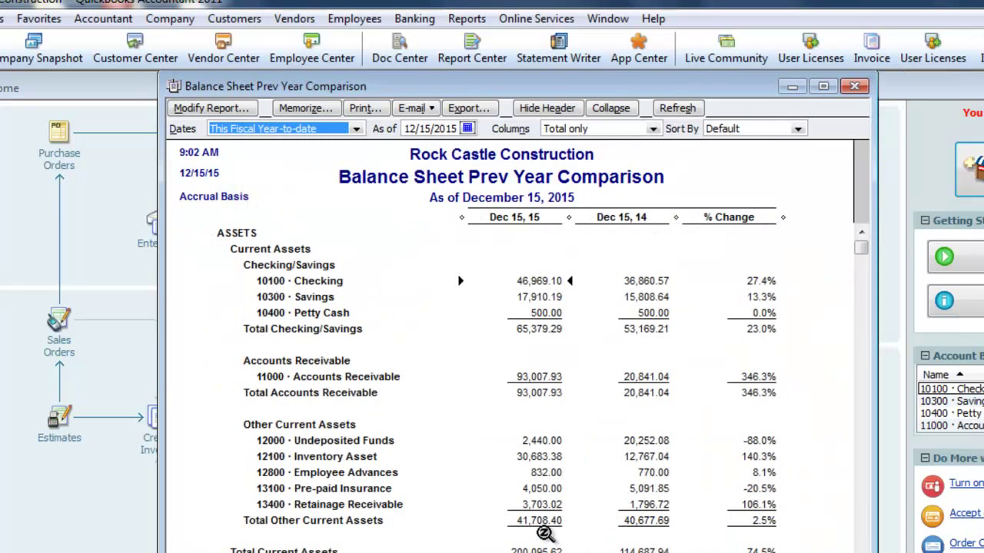
left_click(470, 110)
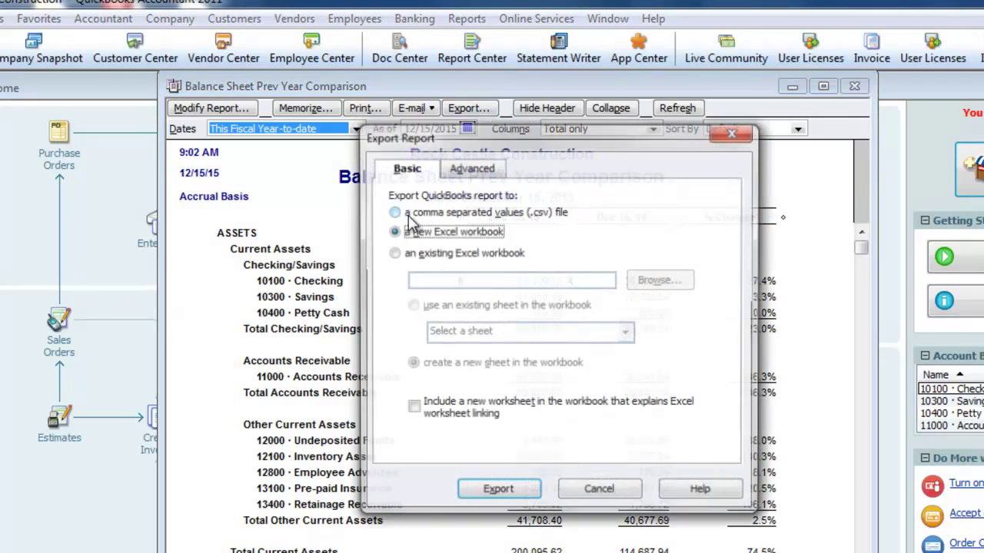
left_click(480, 492)
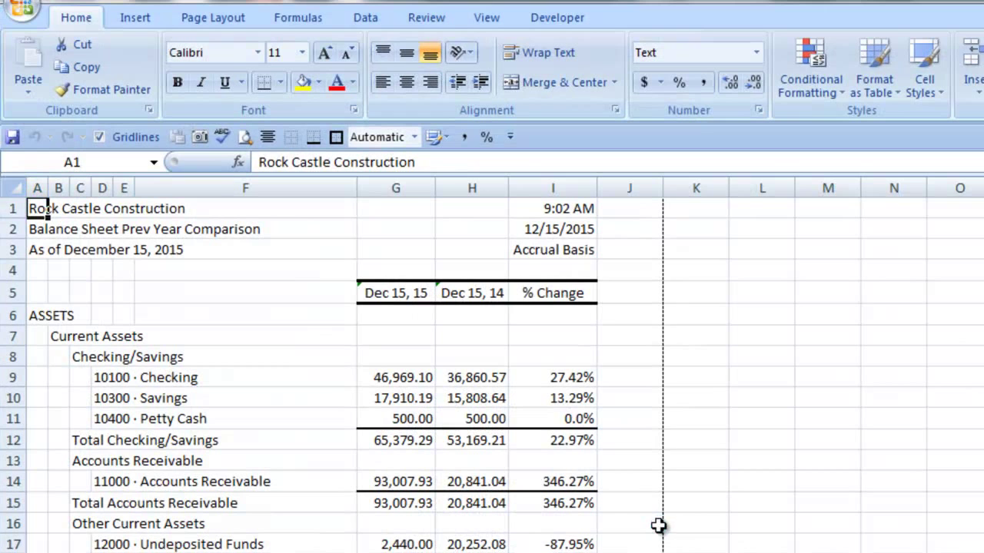
Scale the printout width to 1 page and clear the time, date and accounting basis from I1:I3.
left_click(414, 136)
left_click(372, 177)
left_click_drag(543, 209, 538, 244)
key("Delete")
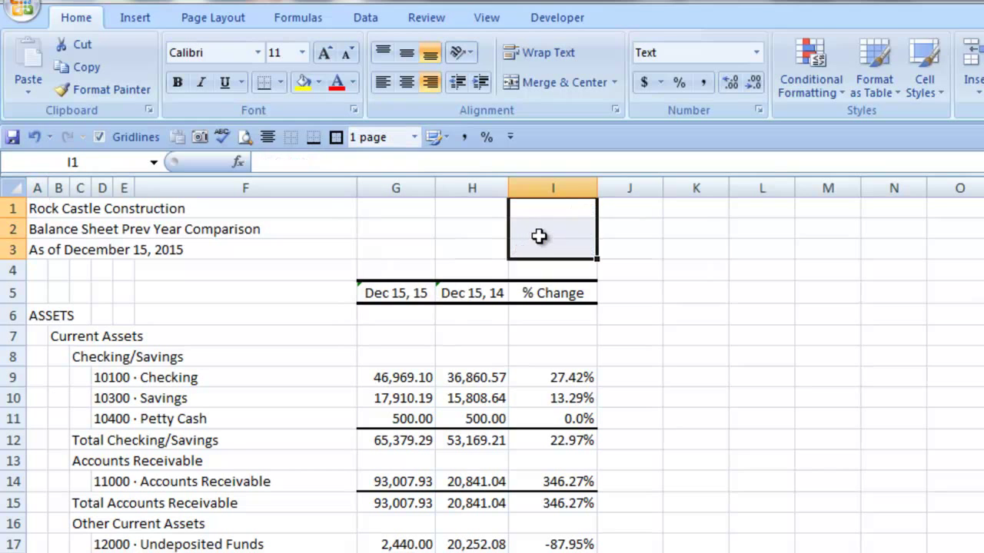
Align the three report title lines in A1:K3 horizontally with Center Across Selection.
left_click_drag(35, 206, 687, 252)
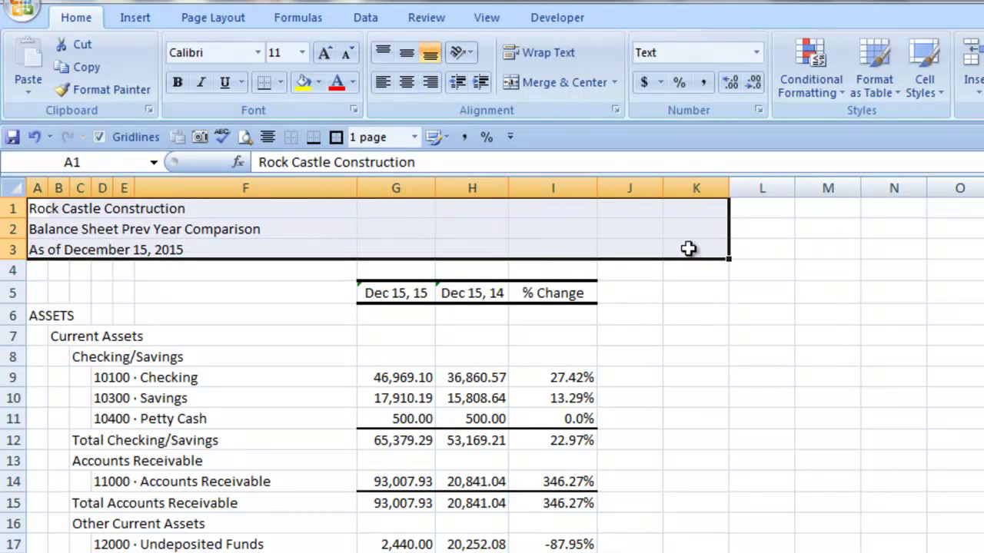
key("ctrl+1")
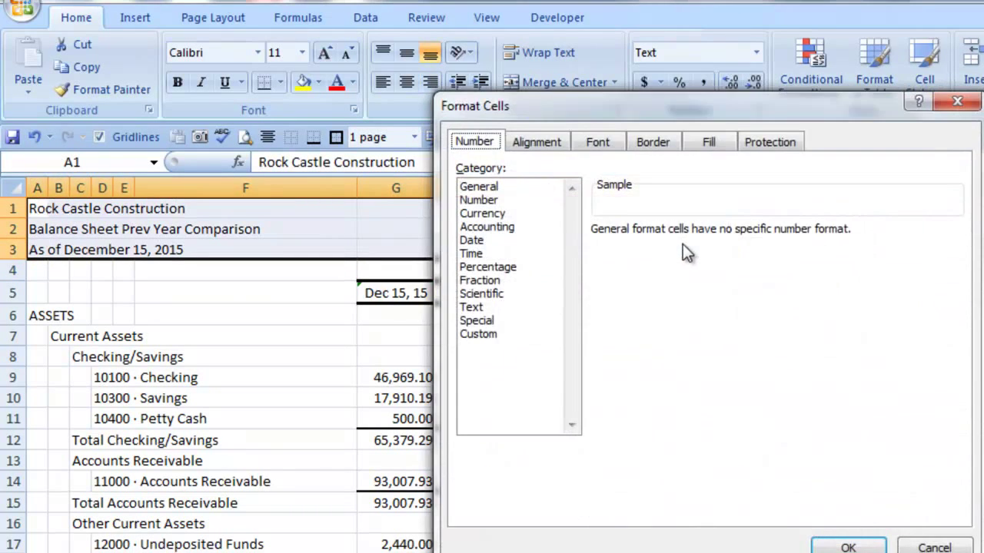
left_click(565, 143)
left_click(603, 209)
left_click(588, 305)
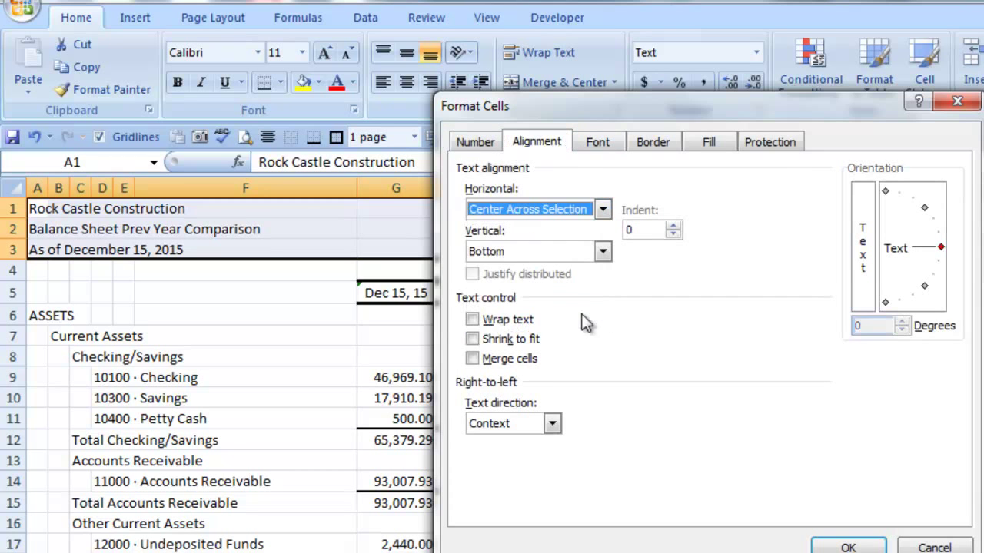
left_click(850, 547)
Narrow the account name column F and widen columns J and K.
left_click_drag(359, 187, 294, 187)
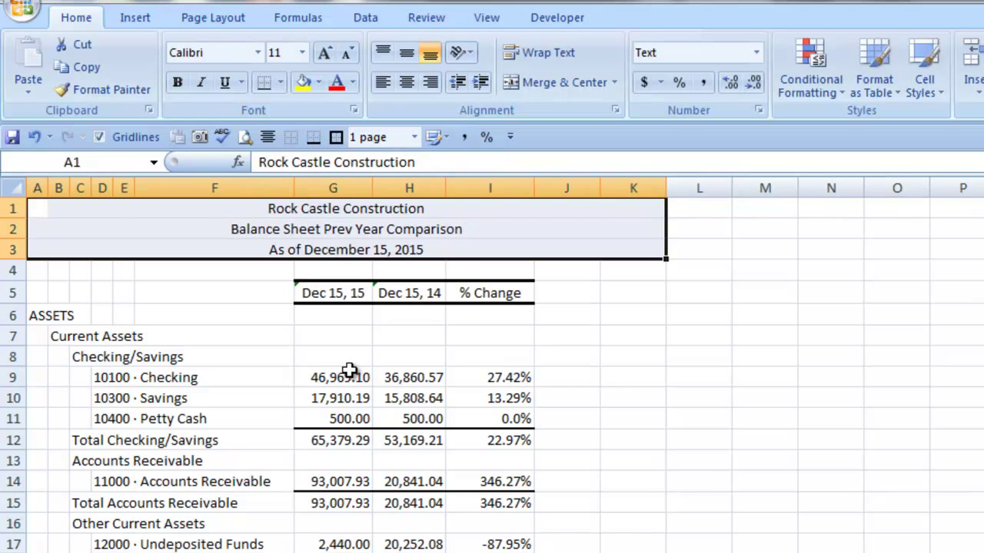
left_click_drag(581, 189, 624, 188)
Enter the column headings % Assets 15 in J5 and % Assets 14 in K5.
left_click(562, 291)
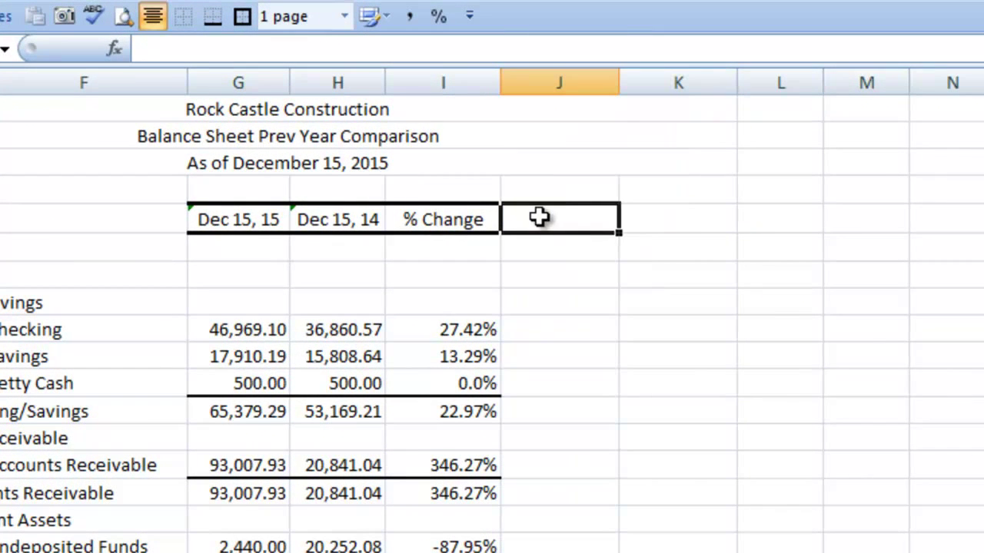
type("%")
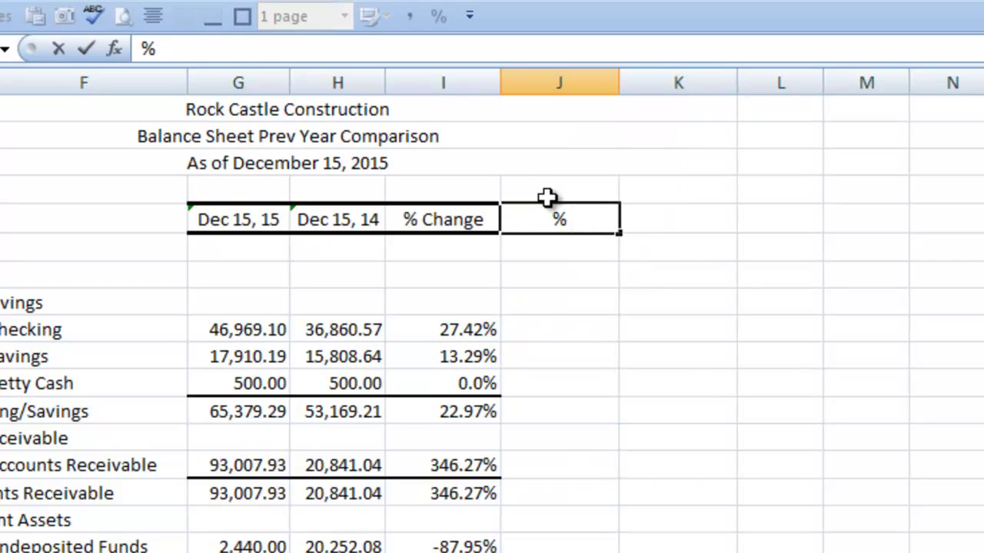
type(" Assets 15")
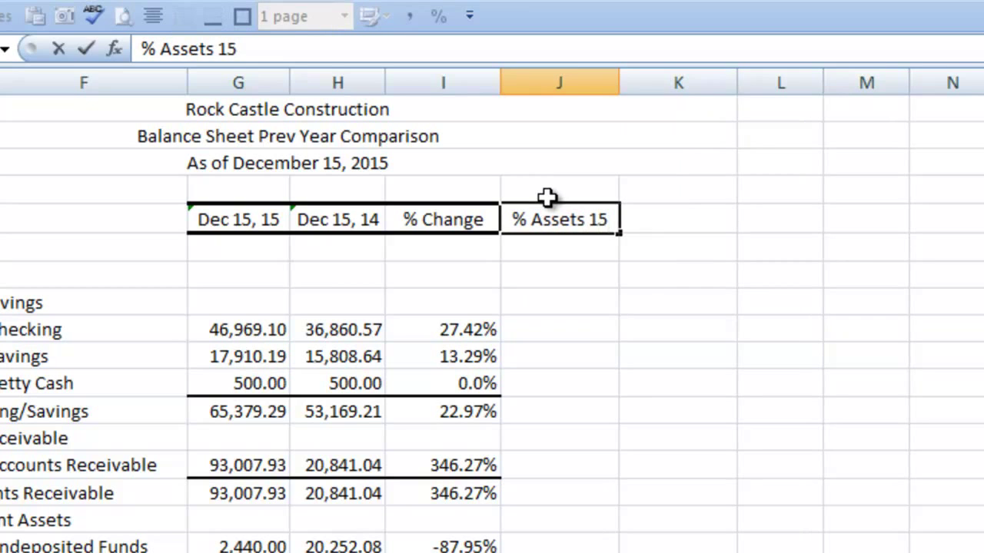
key("Tab")
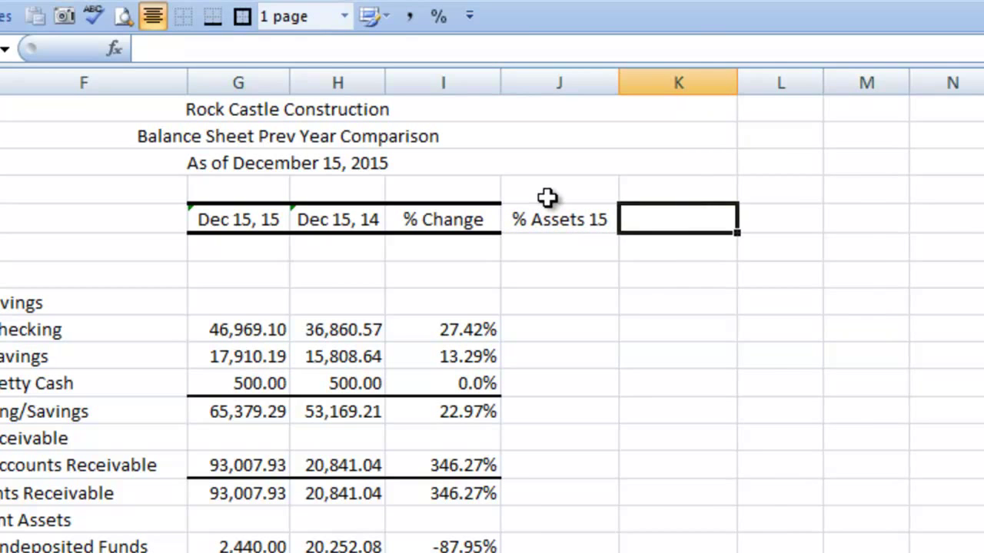
type("% Assets")
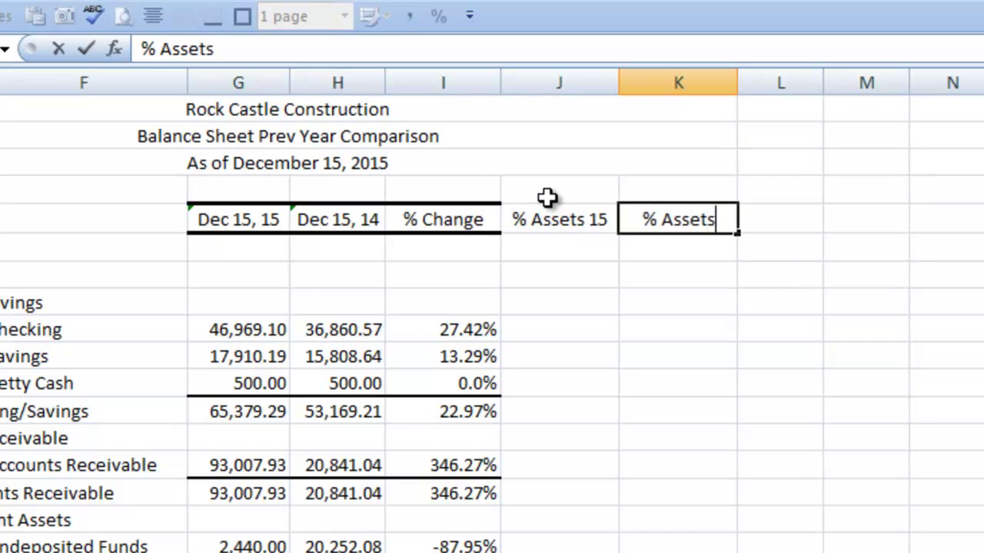
type(" 14")
Copy the formatting of the % Change heading in I5 to the new headings in J5:K5.
key("Left")
key("Left")
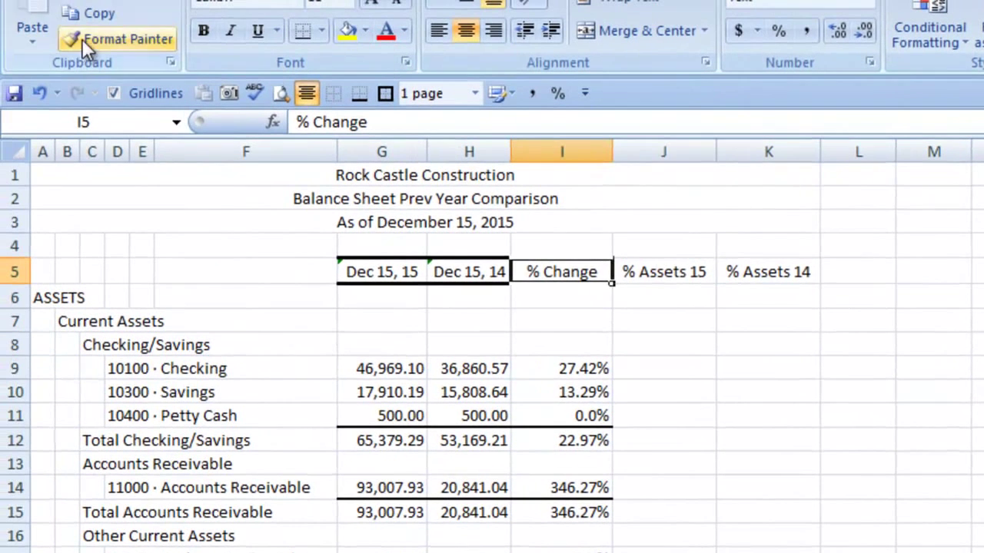
left_click(115, 39)
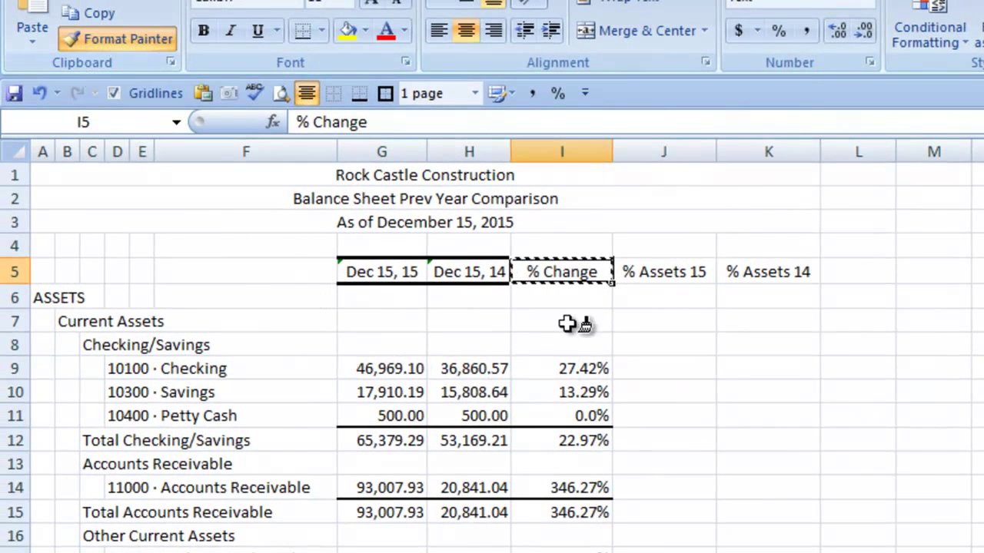
mouse_move(631, 272)
left_mouse_down()
mouse_move(737, 272)
mouse_move(723, 272)
left_mouse_up()
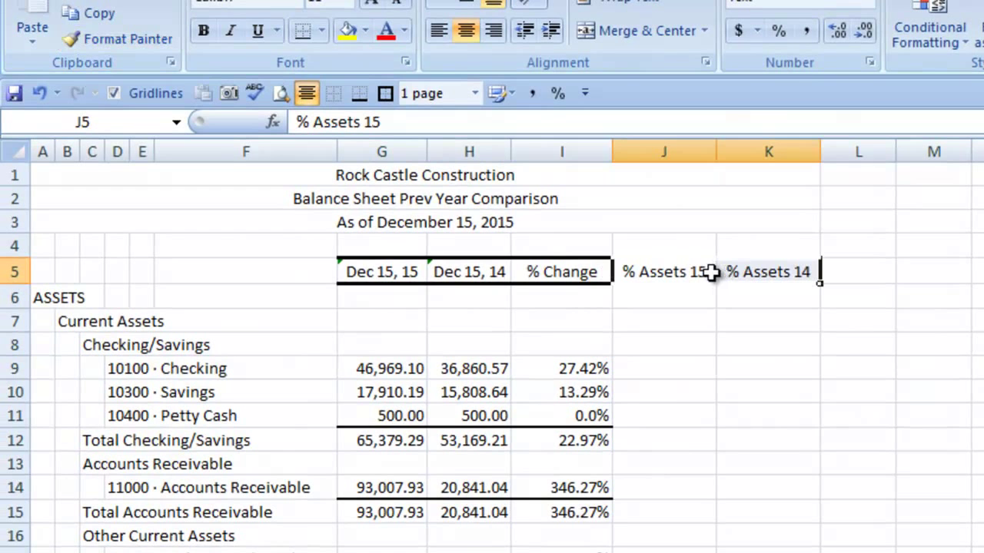
key("Tab")
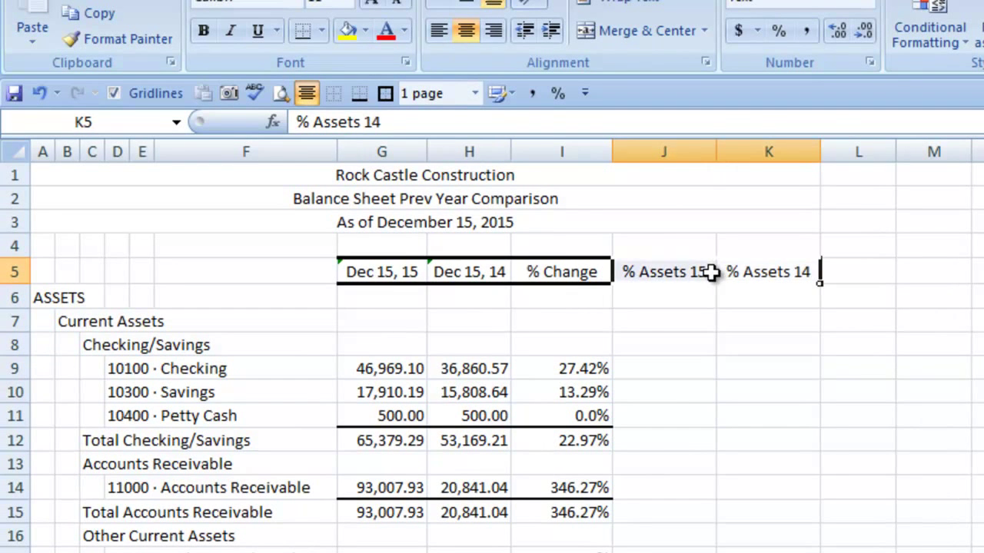
Enter the formula =G9/G$35 in J9 to divide Checking by total assets, keeping the total's row fixed.
left_click(634, 345)
left_click(654, 360)
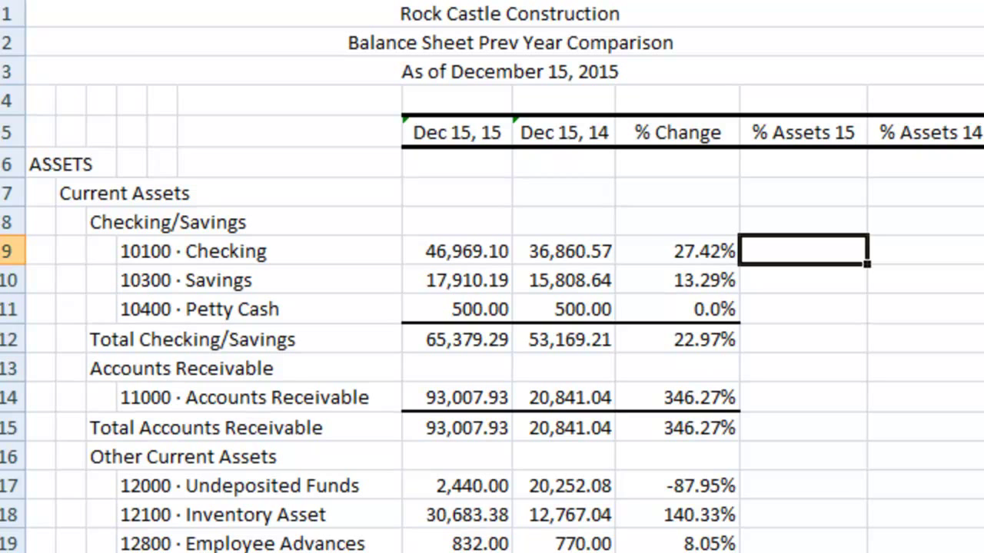
type("=")
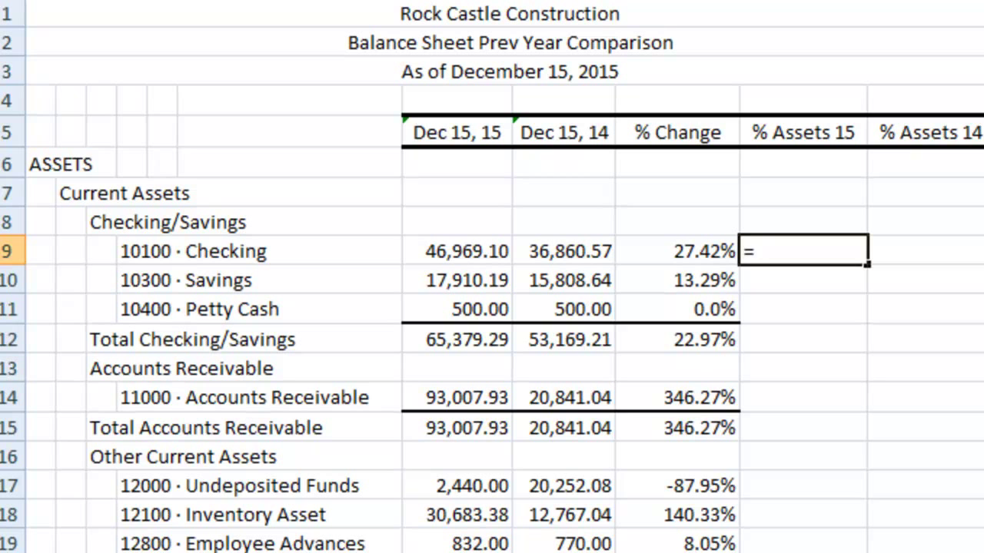
left_click(460, 250)
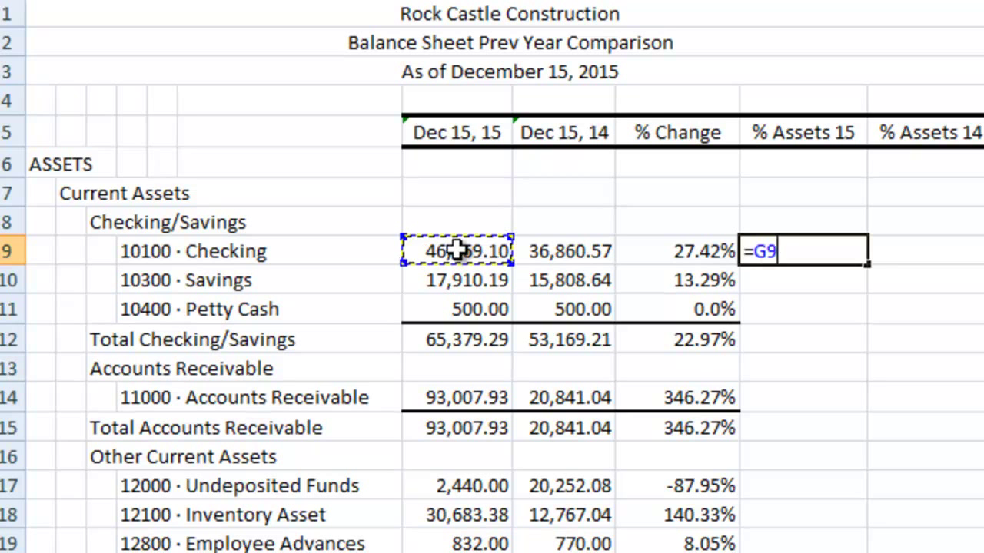
type("/")
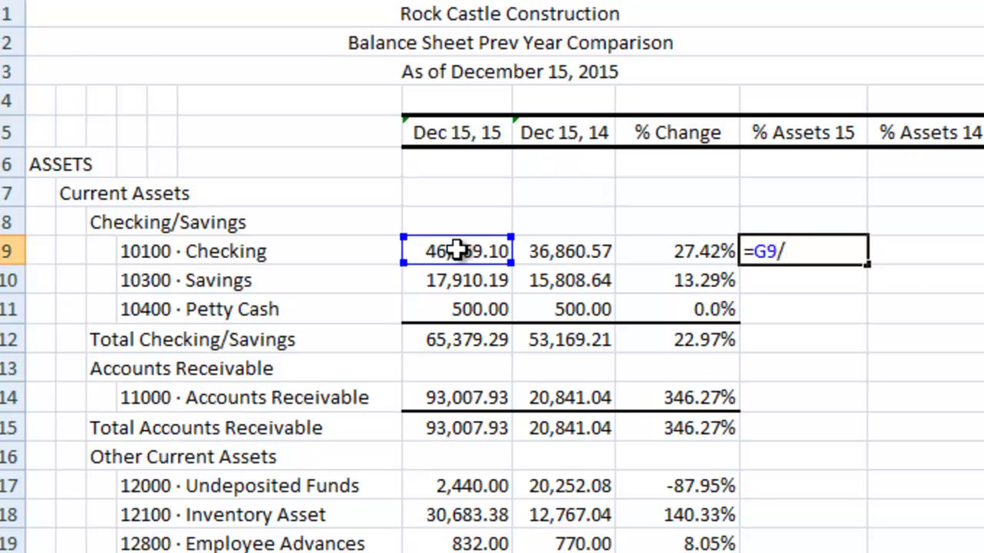
scroll(457, 254, "down", 5)
scroll(456, 259, "down", 4)
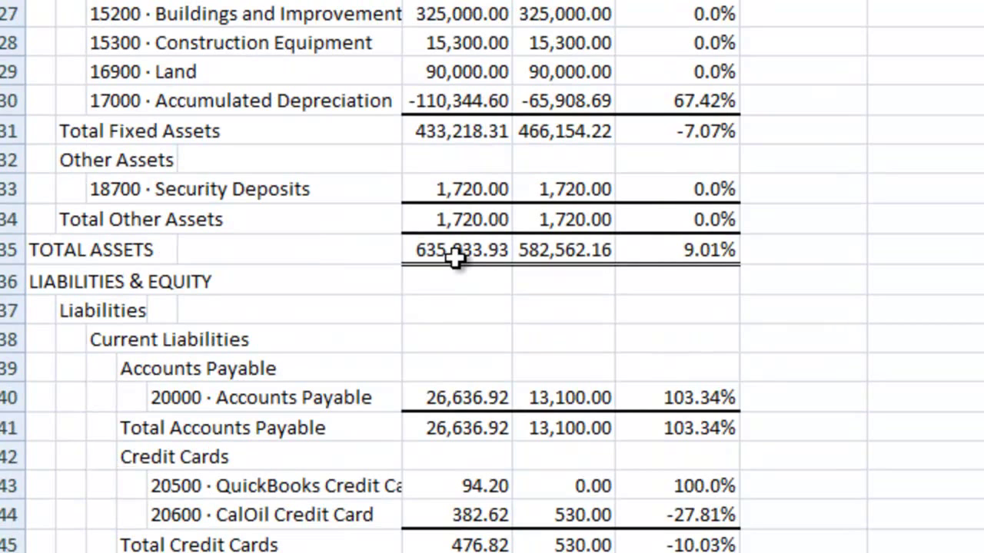
left_click(461, 250)
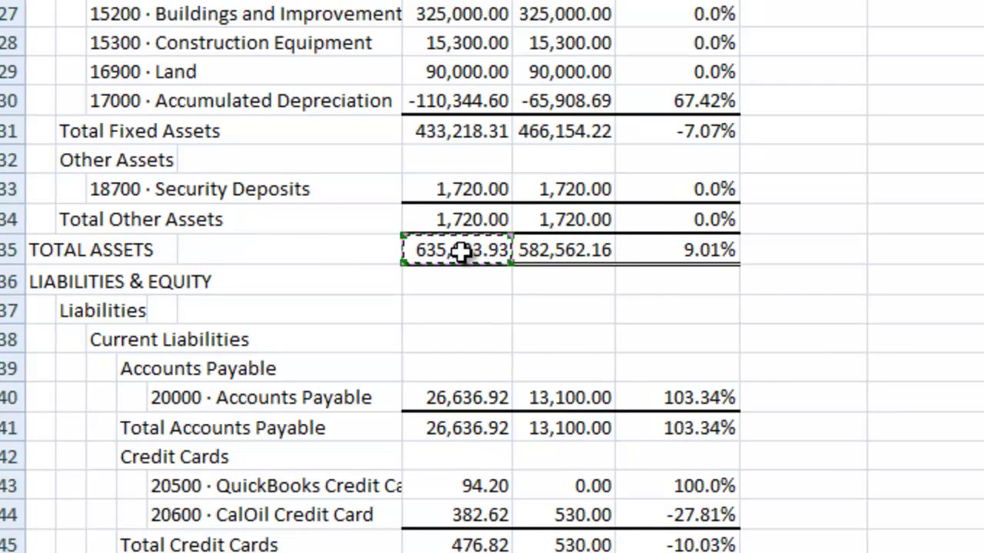
scroll(805, 342, "up", 5)
scroll(805, 342, "up", 3)
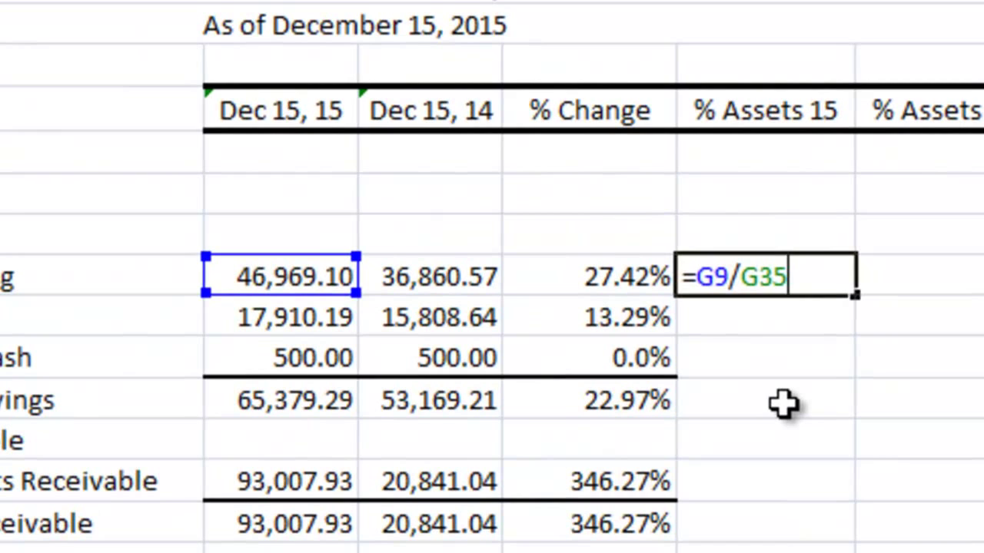
key("F4")
key("F4")
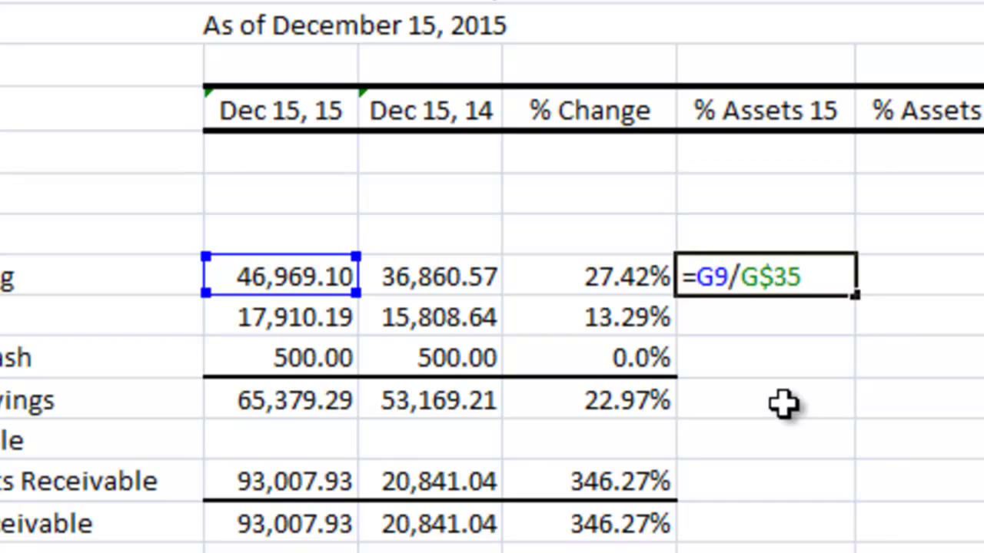
key("ctrl+Return")
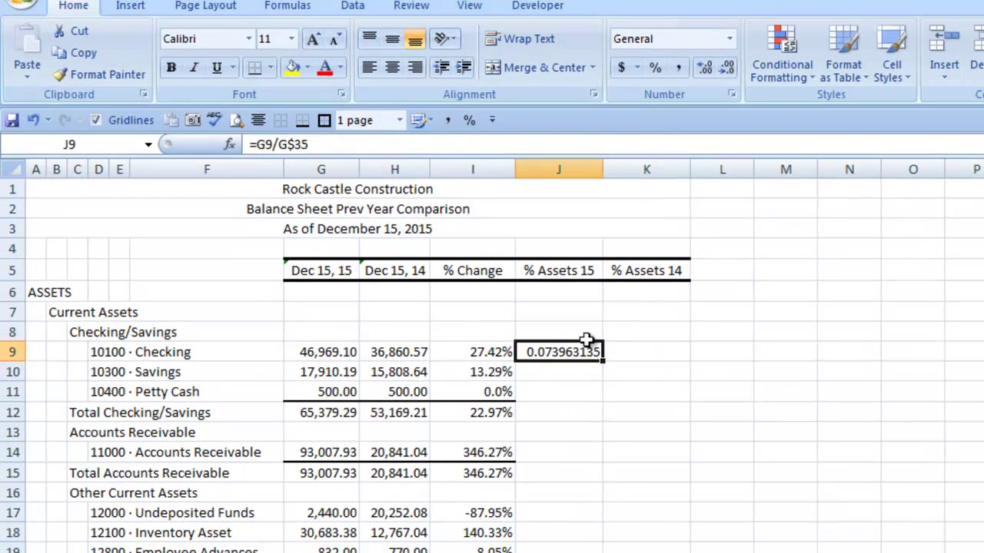
Format J9 as a percentage and fill its formula across to column K and down through the liabilities and equity rows.
left_click(655, 68)
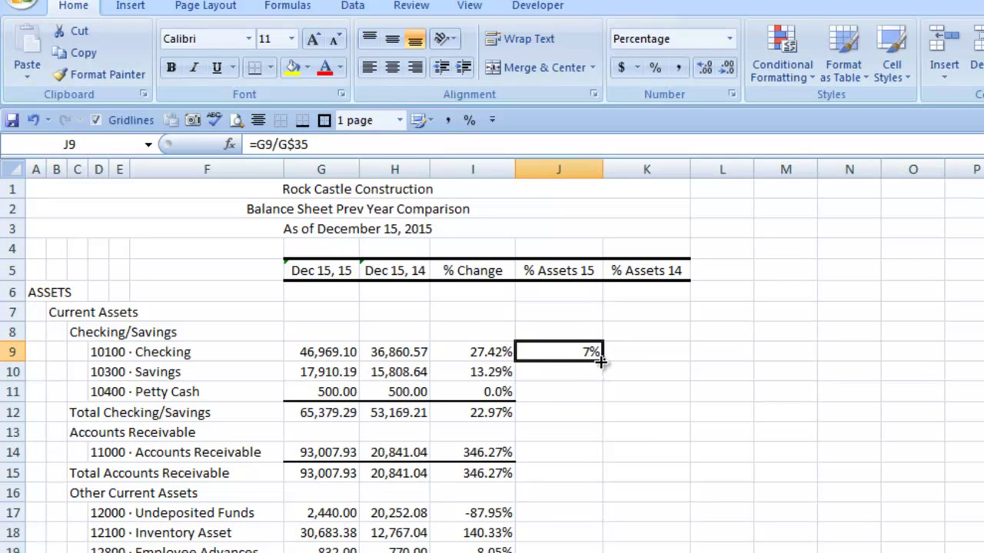
left_click_drag(604, 357, 689, 550)
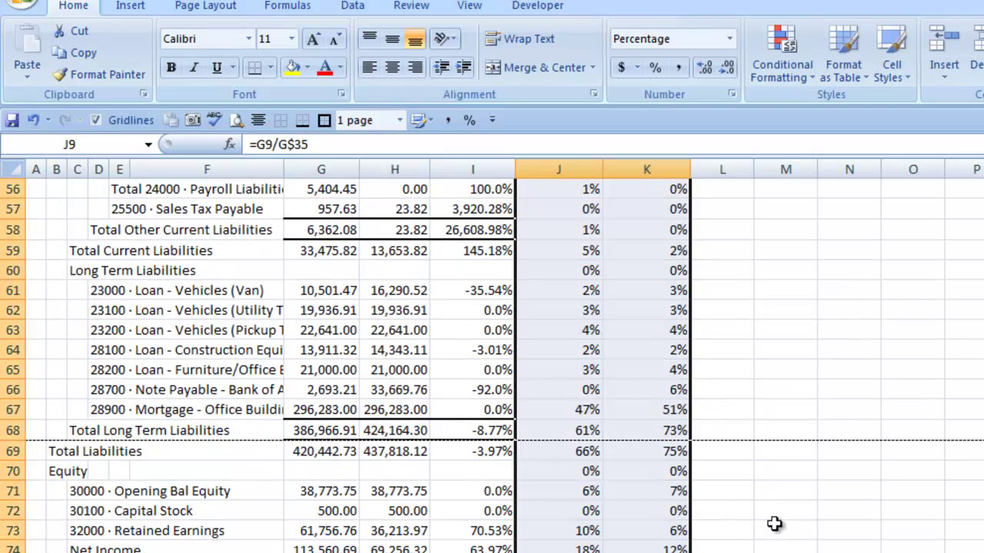
scroll(773, 524, "up", 9)
left_click(774, 500)
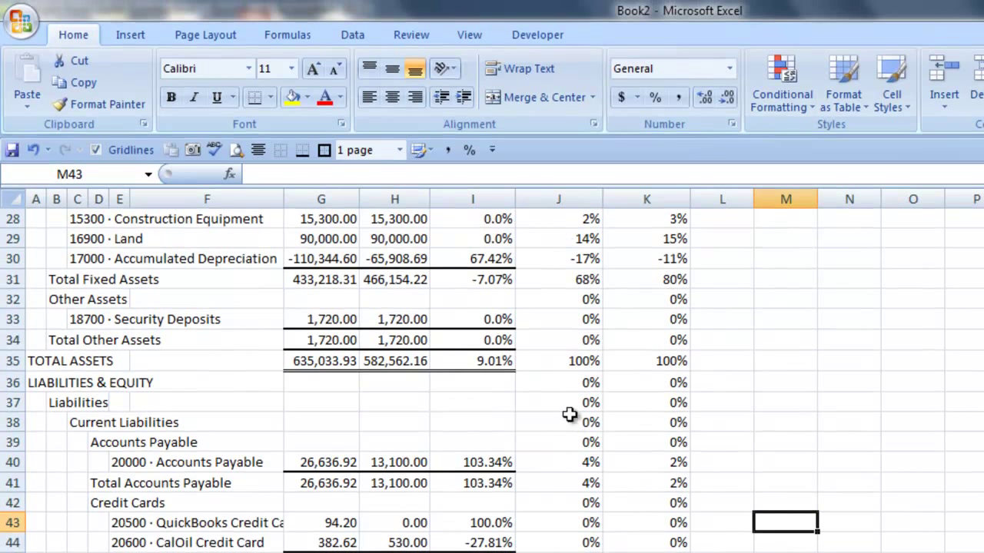
Turn off the display of zeros in cells that have zero value for Sheet1 in the advanced Excel options.
left_click(21, 22)
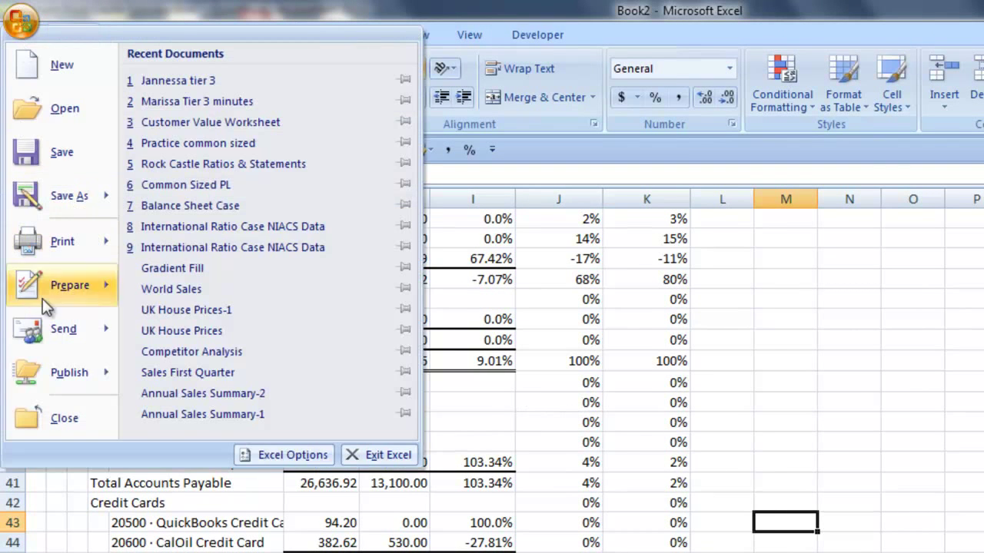
left_click(272, 461)
left_click(108, 185)
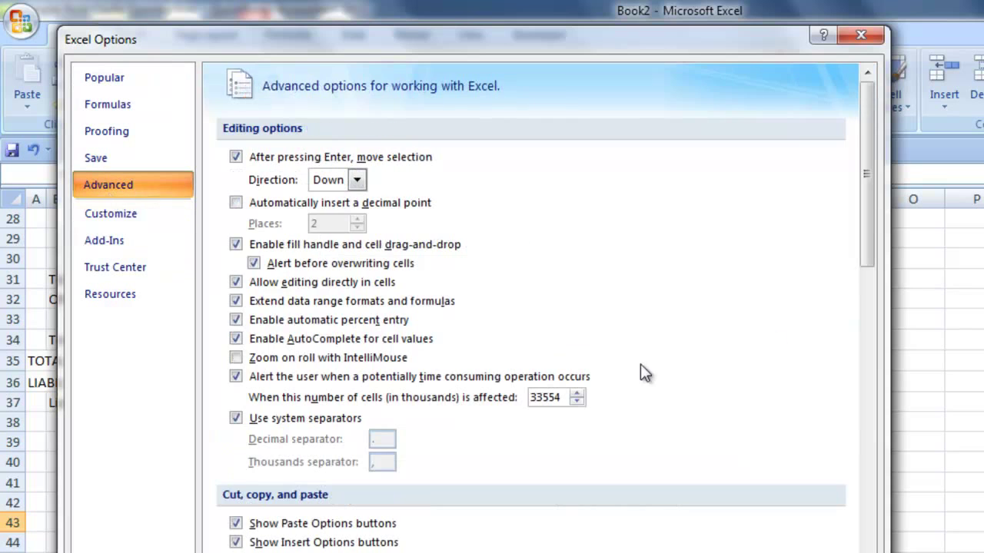
left_click_drag(873, 210, 864, 431)
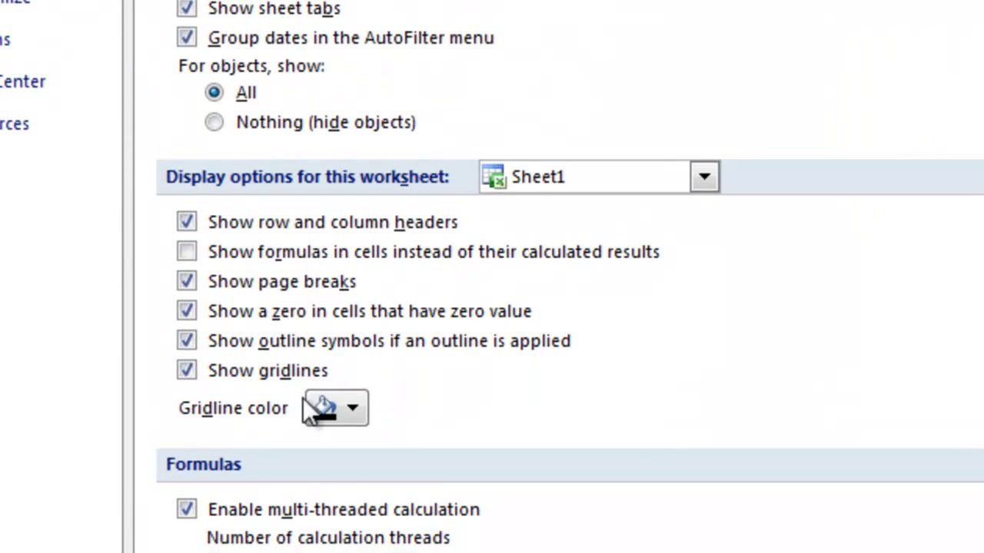
left_click(191, 314)
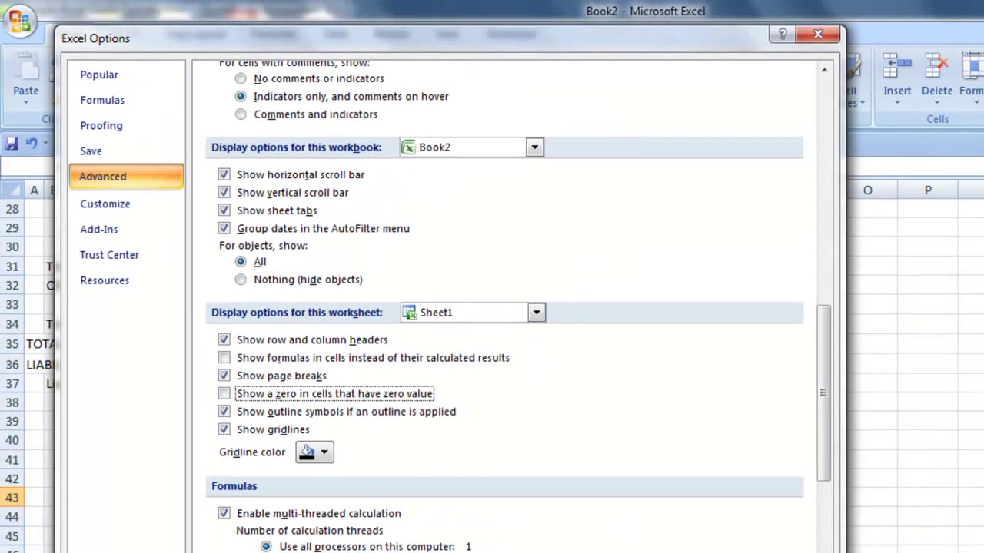
key("Return")
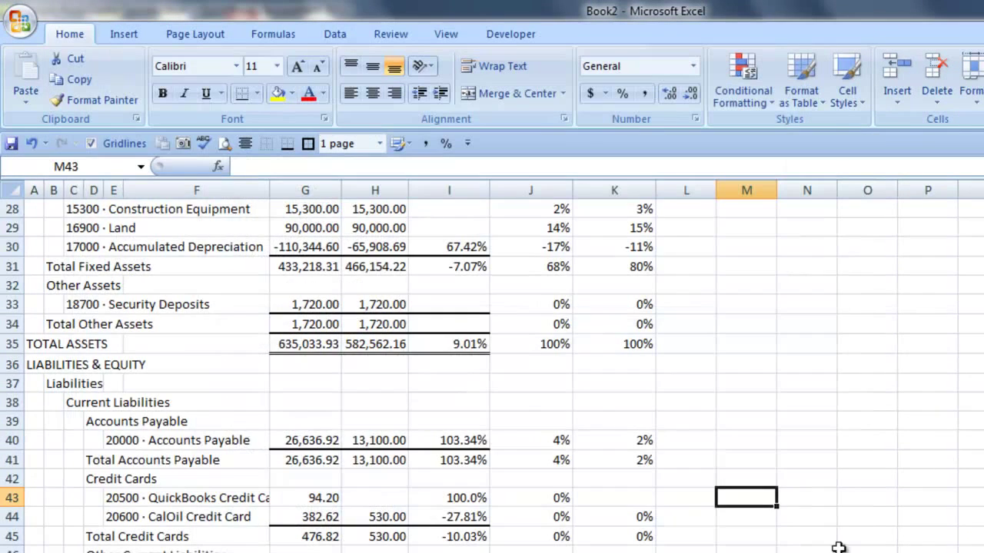
scroll(863, 500, "up", 8)
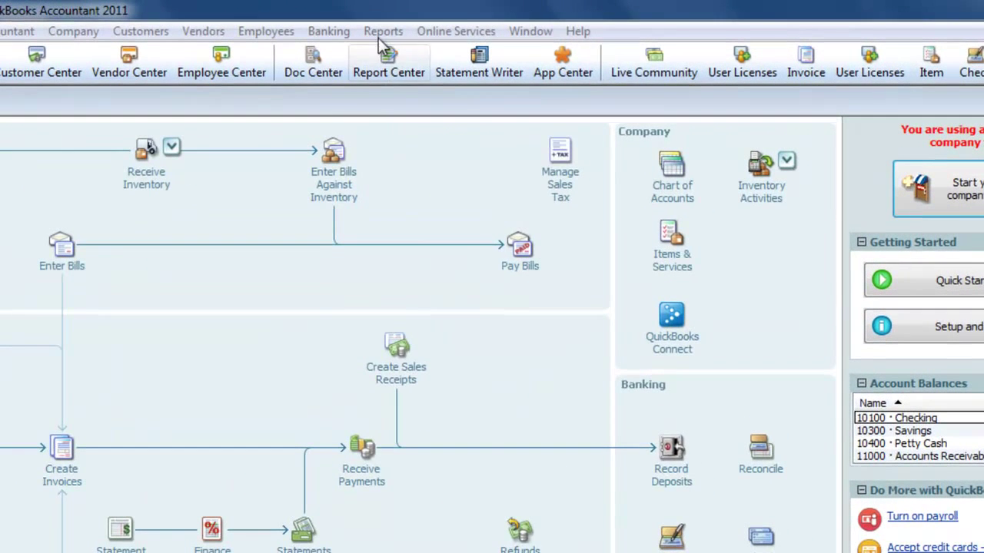
In QuickBooks, open the Profit & Loss Standard report from the Company & Financial reports.
left_click(481, 28)
mouse_move(461, 169)
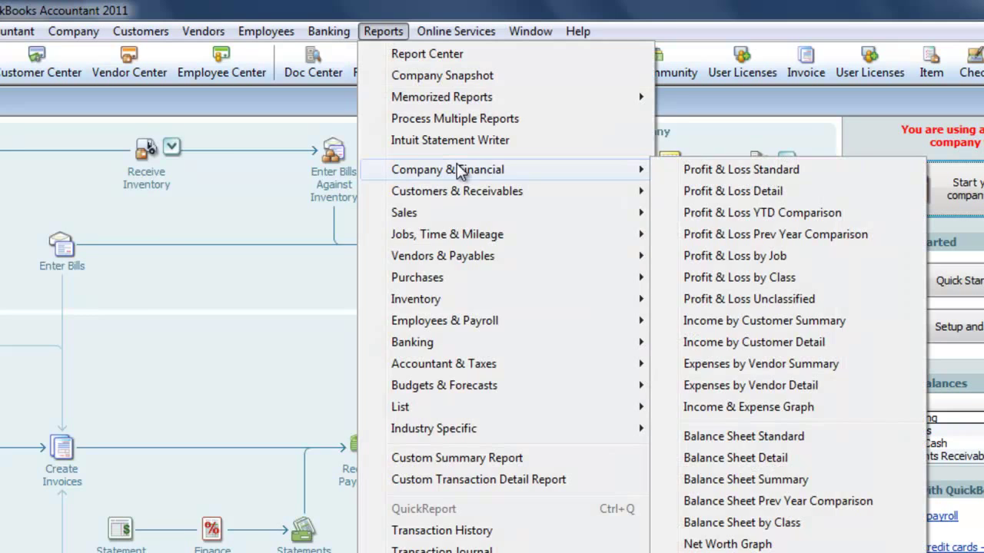
left_click(687, 169)
left_click_drag(369, 101, 536, 98)
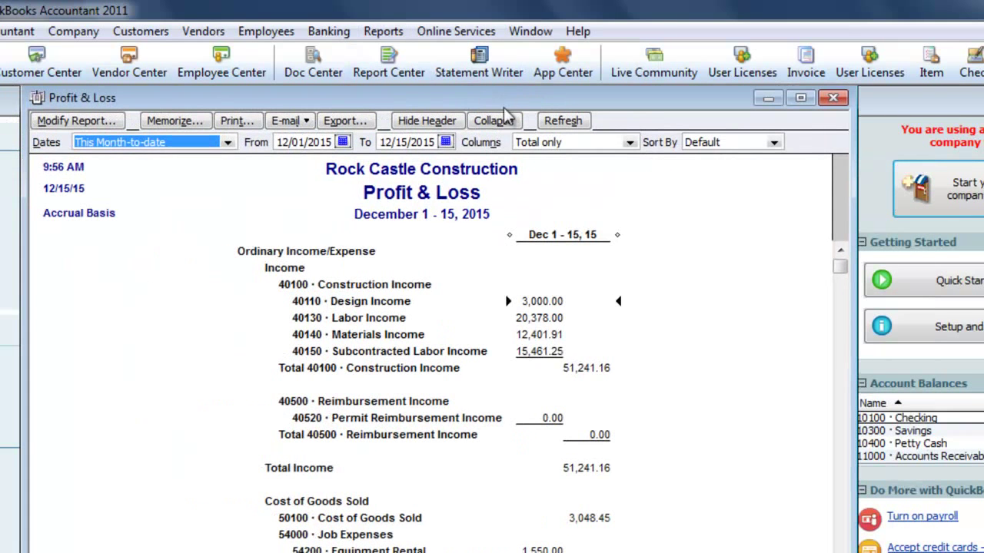
Modify the Profit & Loss report so its date range starts on 12/16/2014 and ends on 12/15/2015.
left_click(96, 123)
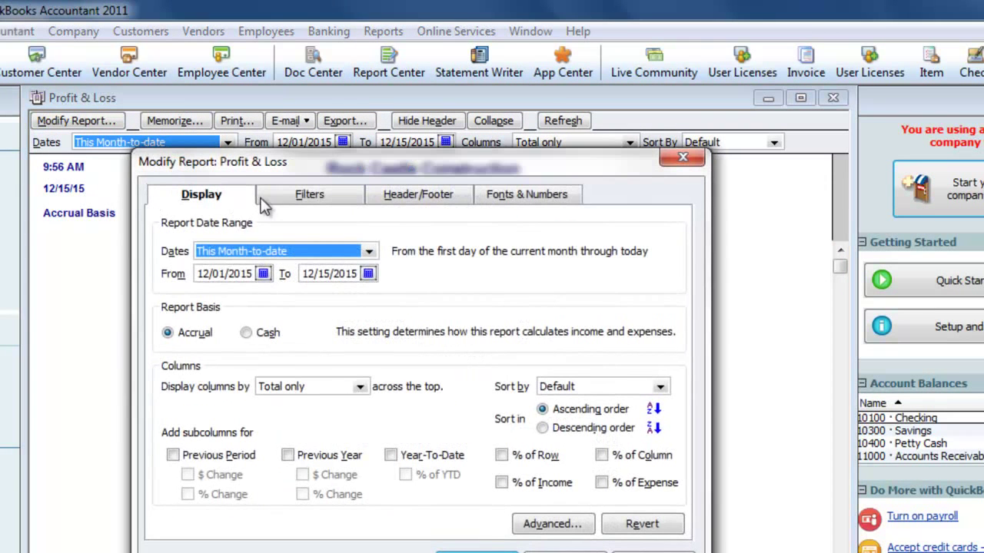
left_click(252, 273)
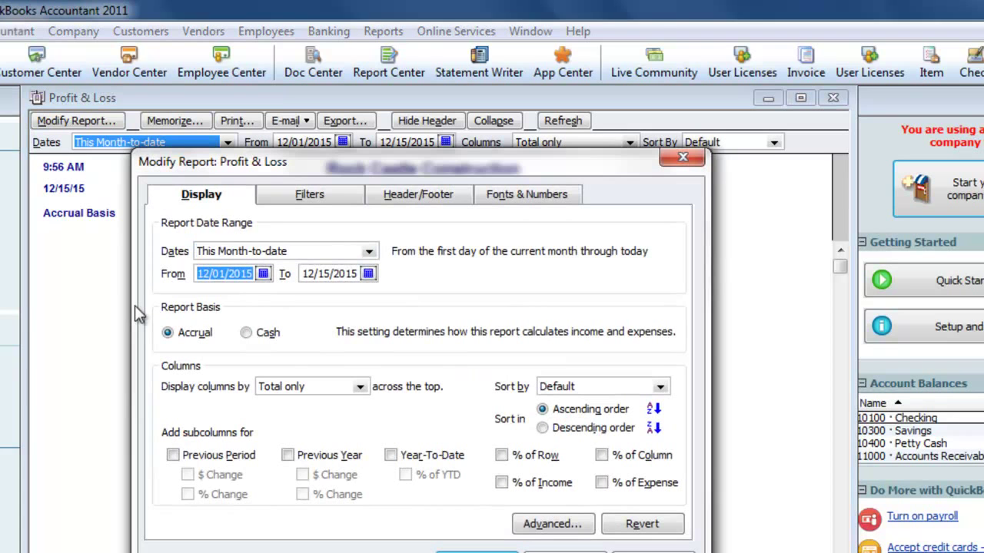
type("12.16.")
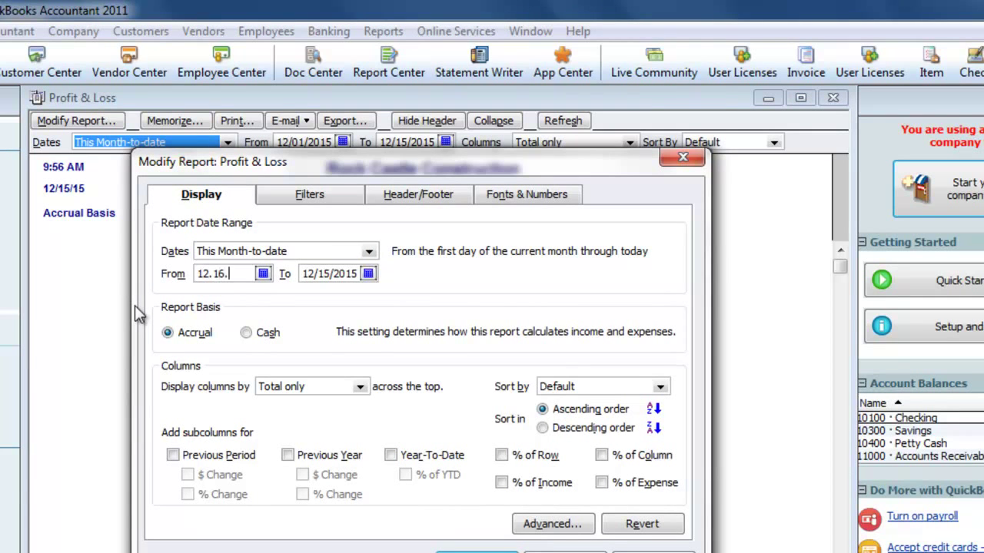
key("Tab")
key("Tab")
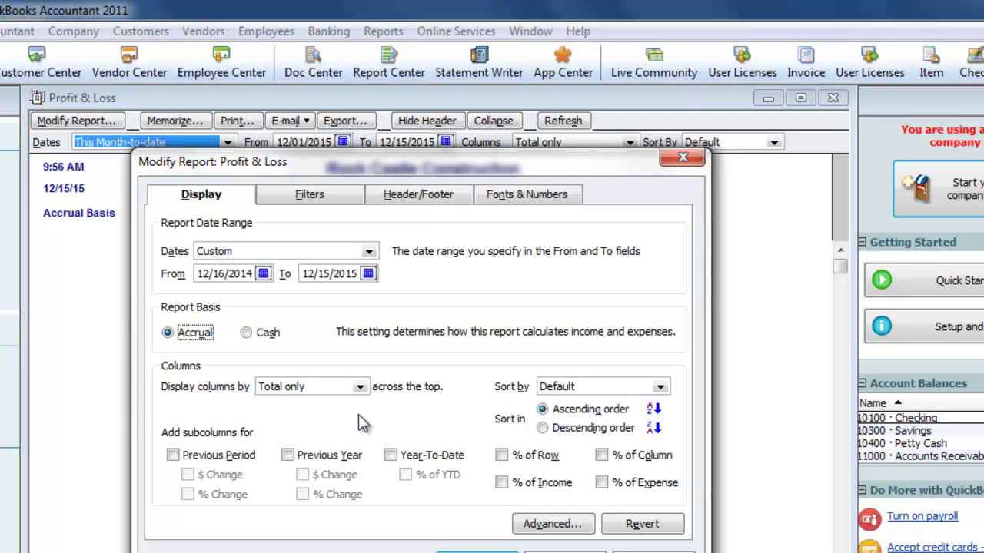
Set the report to display columns by Month, add the % of Income subcolumn, and apply the modifications.
left_click(361, 388)
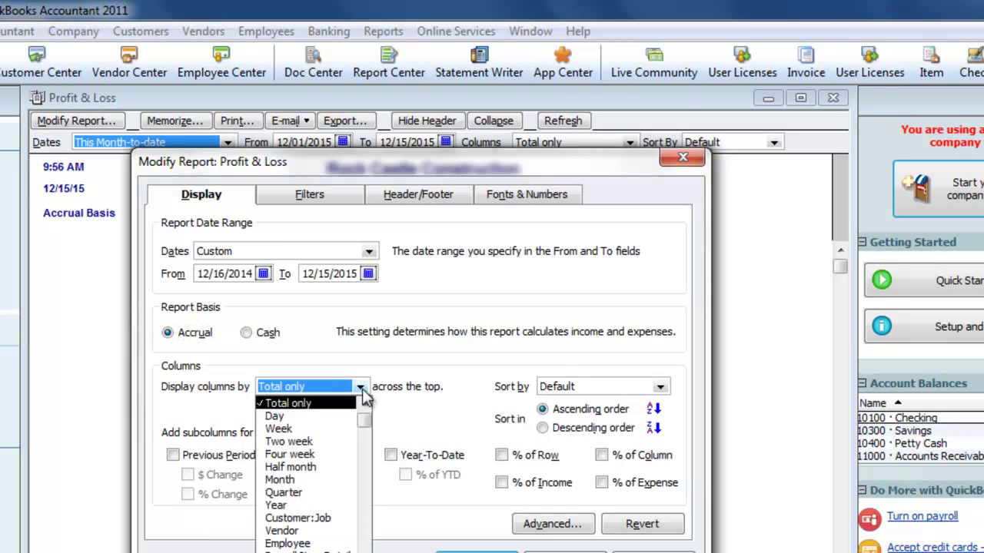
left_click(315, 479)
left_click(503, 483)
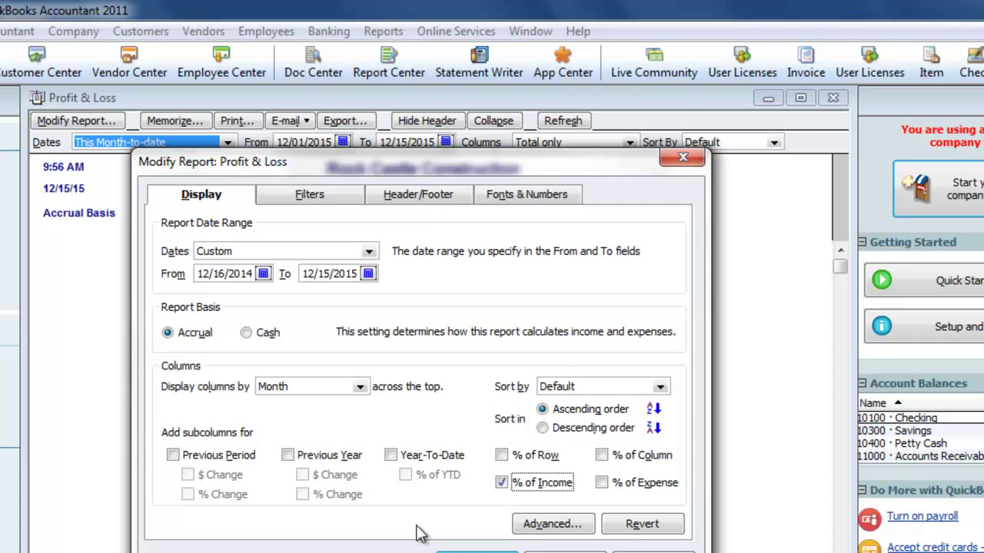
left_click(450, 550)
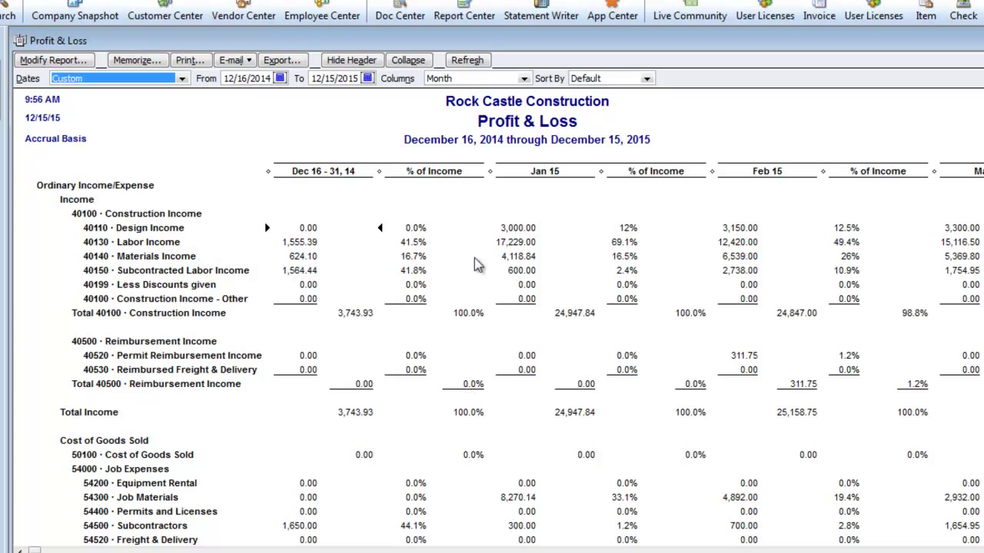
Collapse the report briefly, expand it again, and export it to a new Excel workbook.
left_click(408, 62)
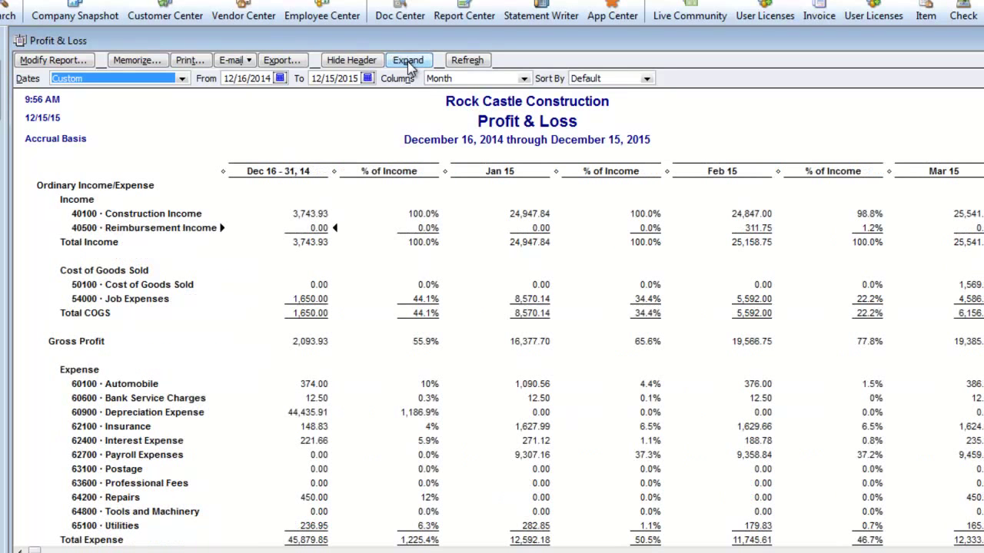
left_click(408, 62)
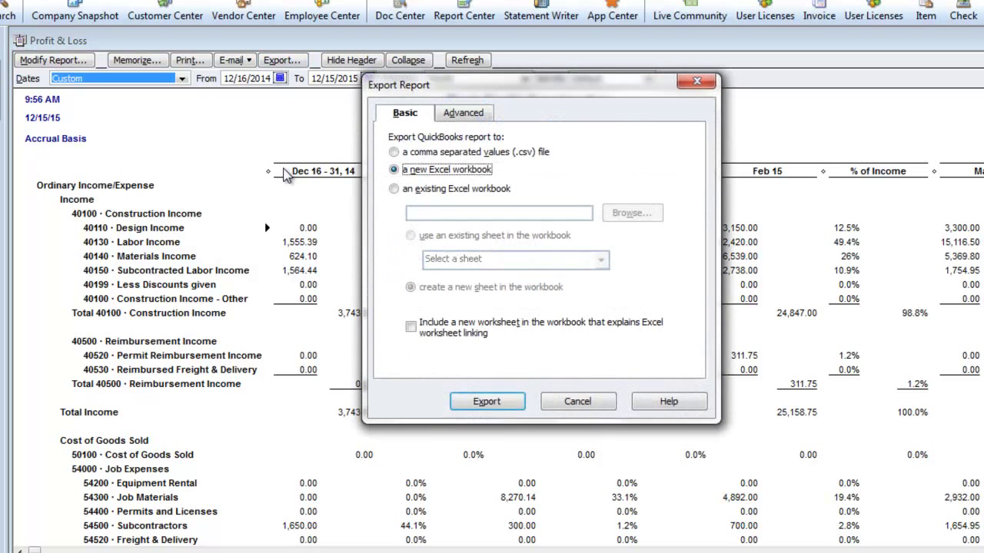
left_click(481, 401)
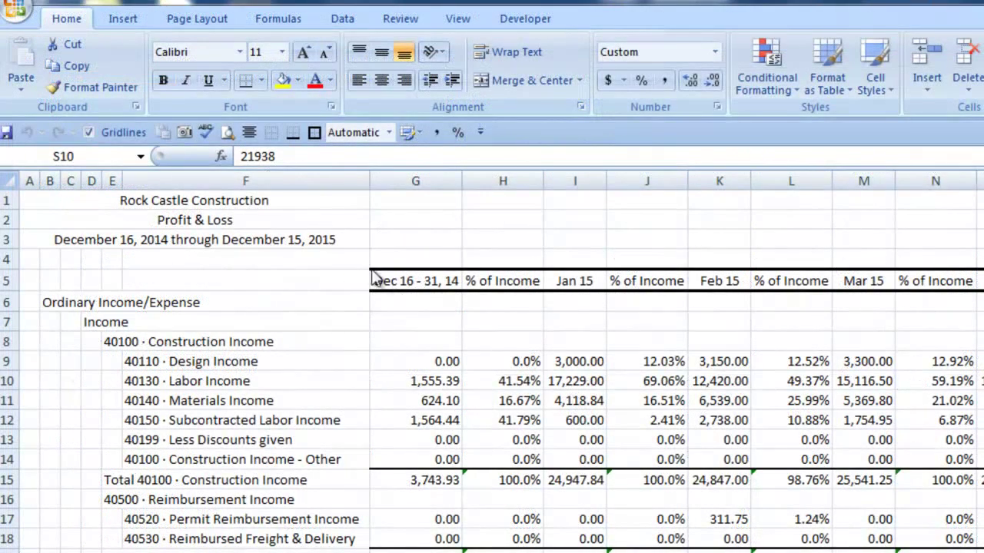
Merge columns A through F across each row of the exported Profit & Loss sheet.
left_click_drag(269, 180, 29, 179)
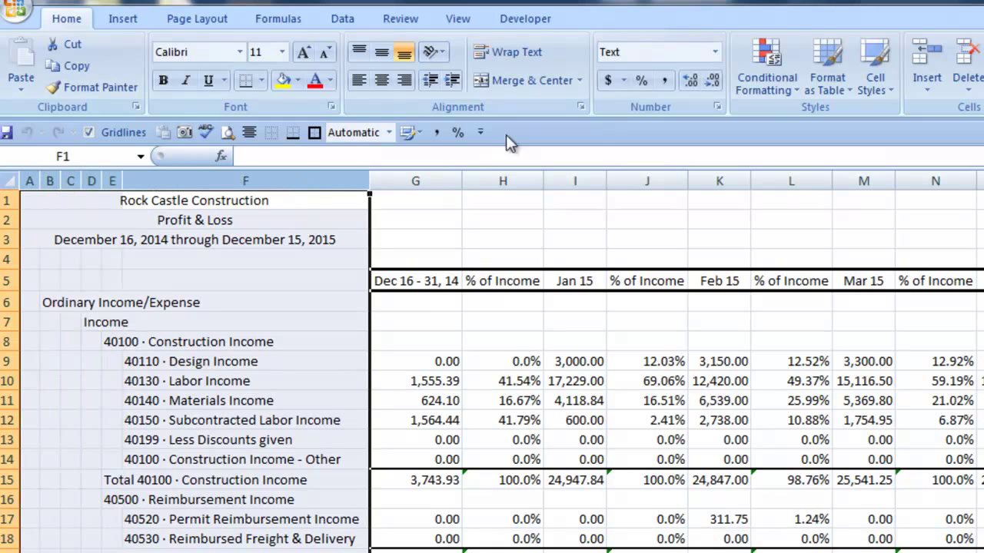
left_click(579, 81)
left_click(515, 126)
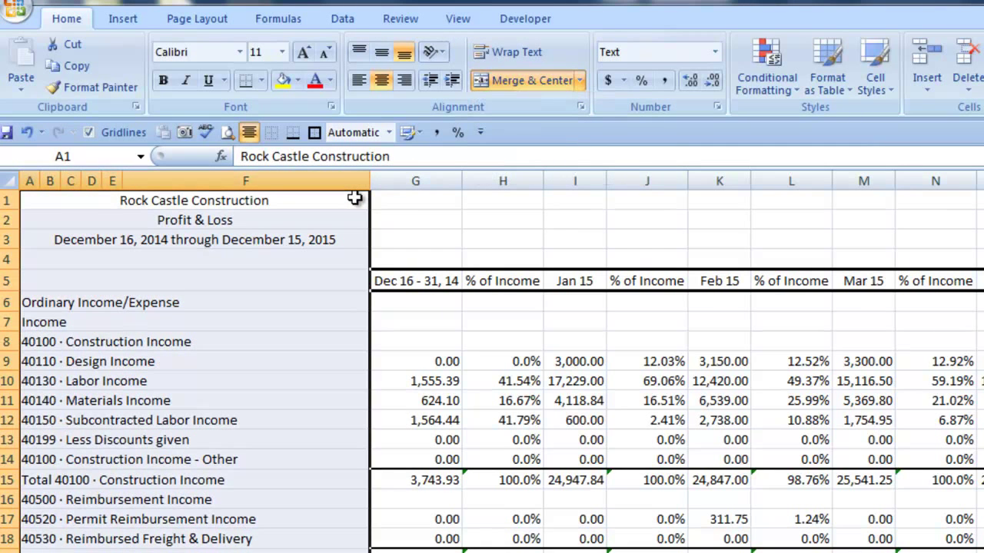
Narrow column F slightly and reduce all the amount and percentage columns from G onward to one equal, smaller width.
left_click_drag(369, 181, 323, 181)
left_click(384, 196)
scroll(492, 369, "right", 6)
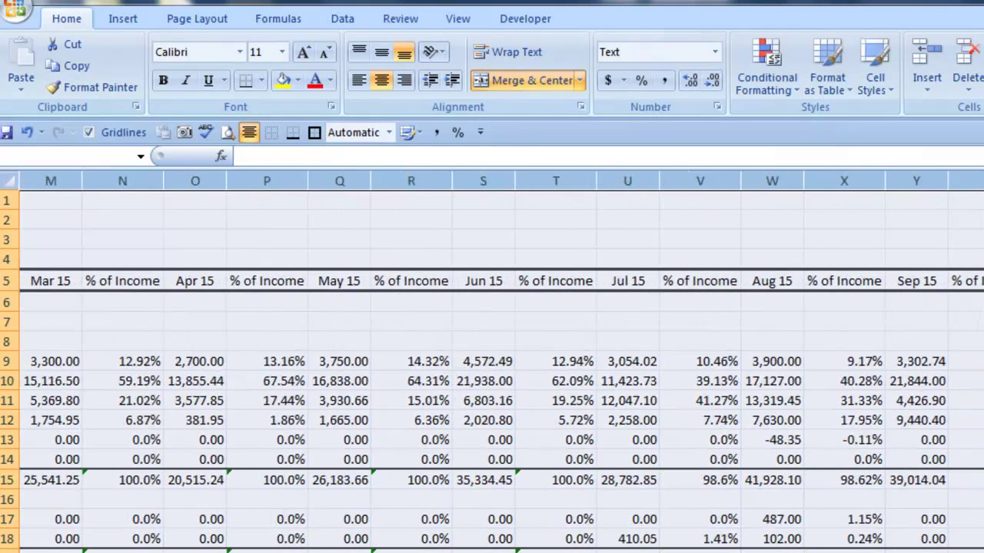
scroll(492, 369, "right", 1)
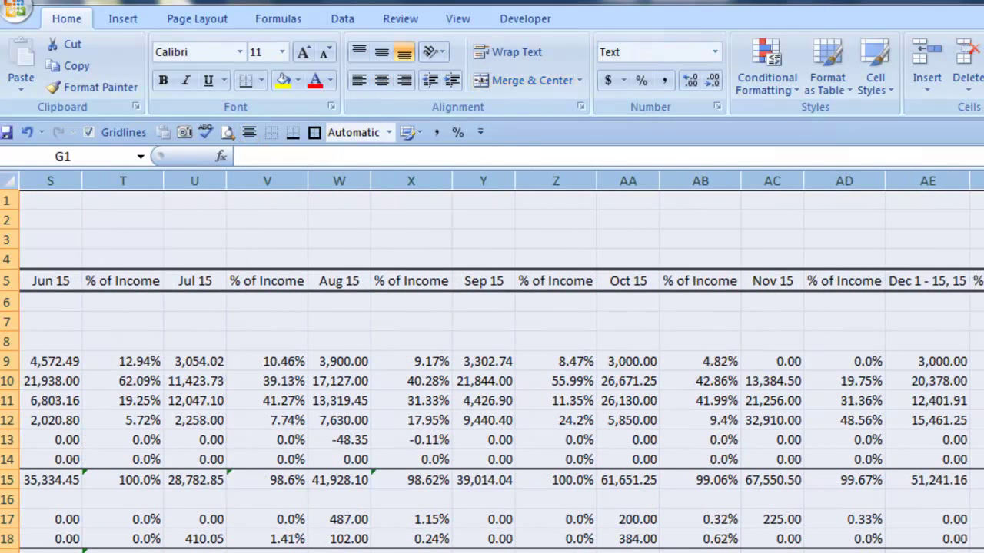
left_click_drag(514, 182, 510, 178)
Clear the contents of cell AH1 in the report header.
left_click_drag(900, 198, 944, 235)
key("BackSpace")
Hide every other column from G through AG so that the dollar amounts are hidden and the % of Income columns remain.
scroll(408, 332, "left", 10)
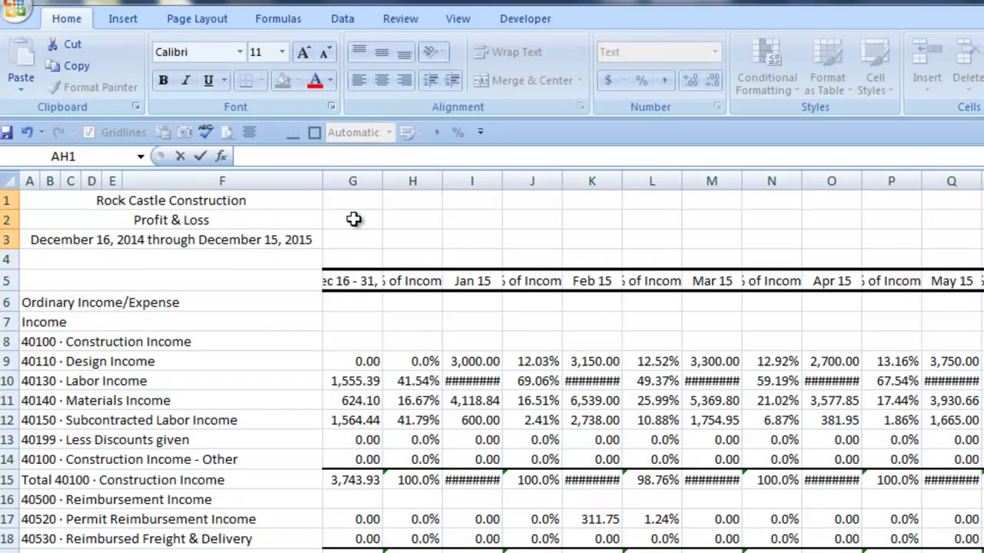
left_click(352, 180)
left_click(459, 181, "ctrl")
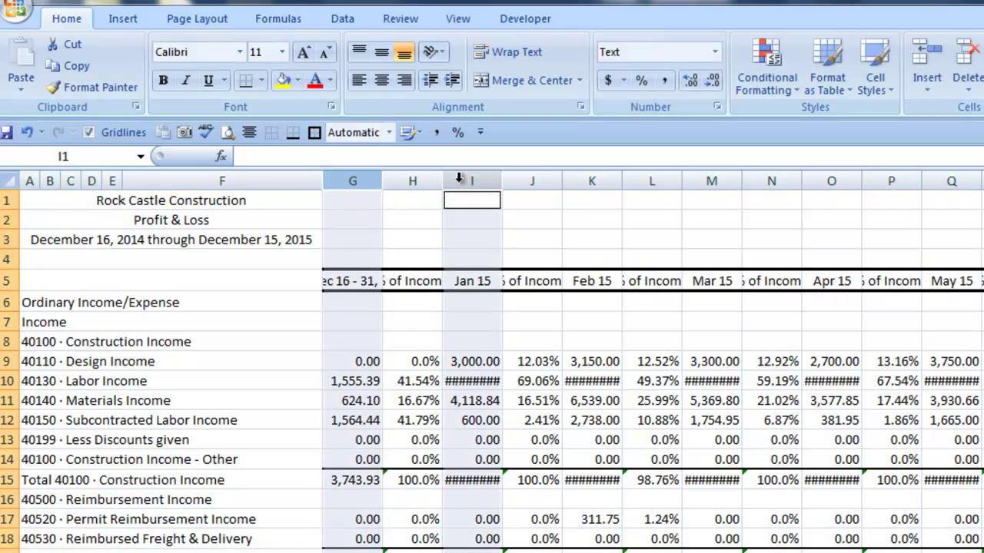
left_click(592, 181, "ctrl")
left_click(712, 180, "ctrl")
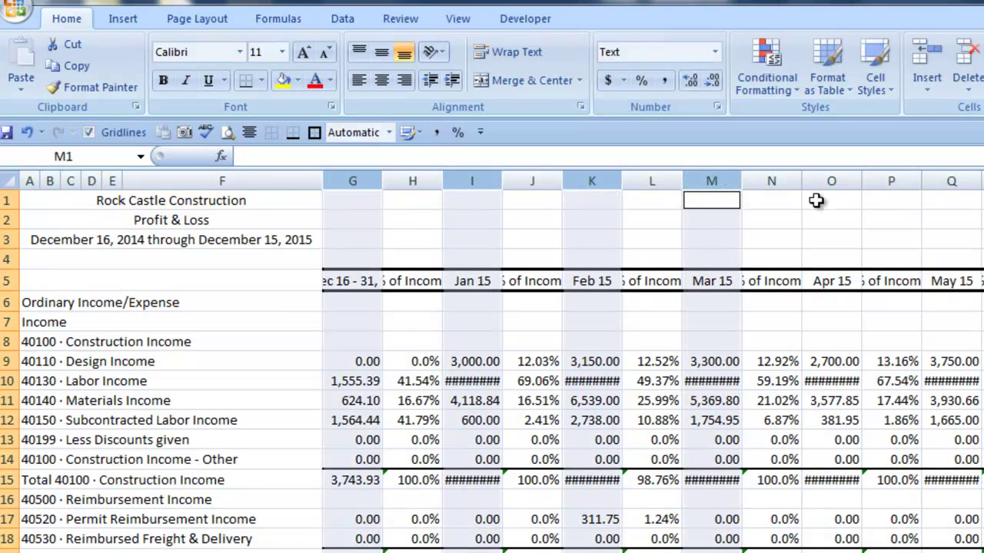
left_click(831, 180, "ctrl")
left_click(953, 181, "ctrl")
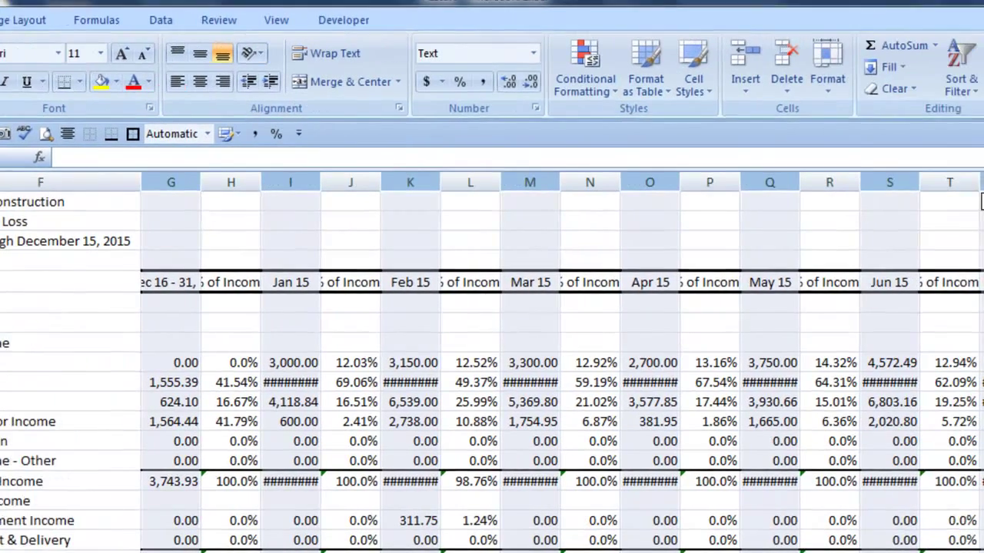
left_click(922, 180, "ctrl")
scroll(492, 361, "right", 6)
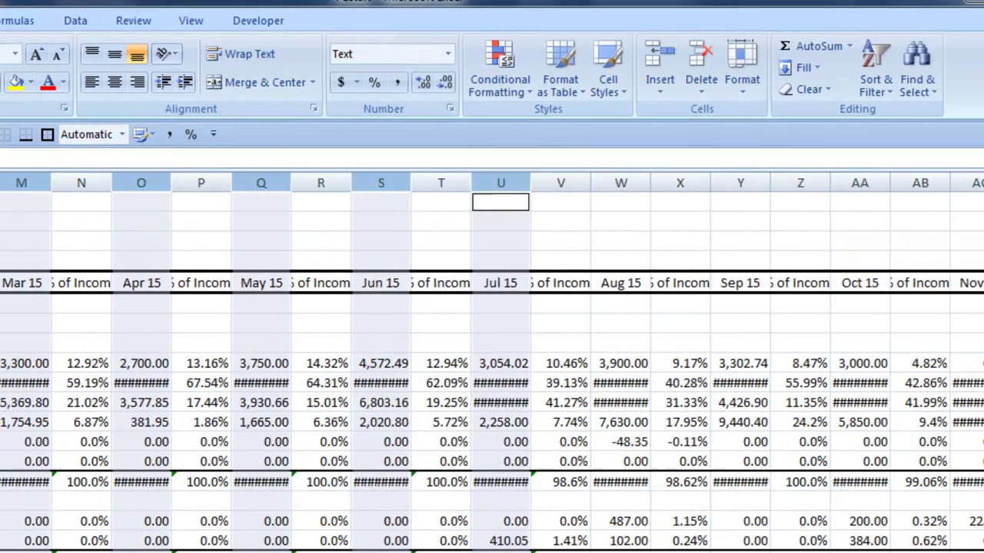
left_click(315, 184, "ctrl")
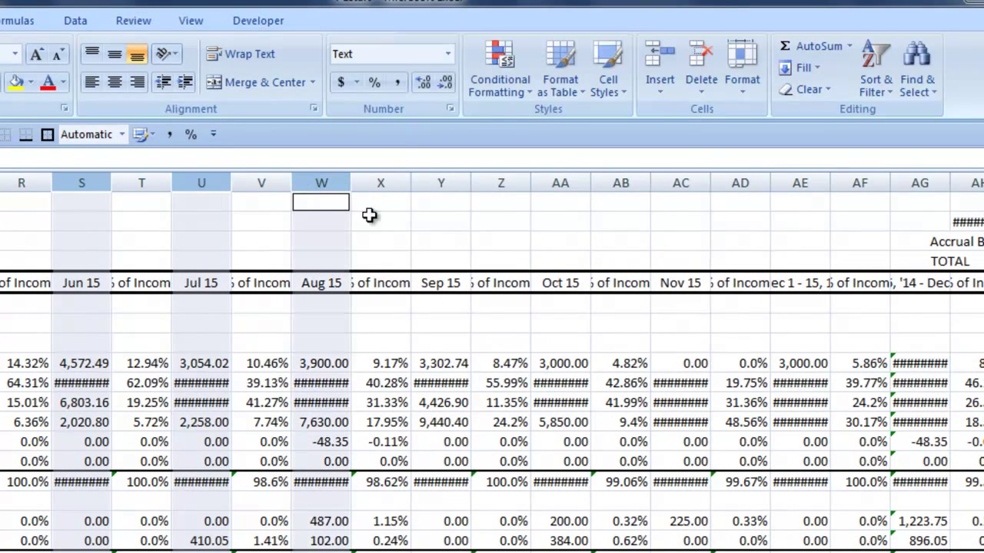
left_click(441, 184, "ctrl")
left_click(440, 182, "ctrl")
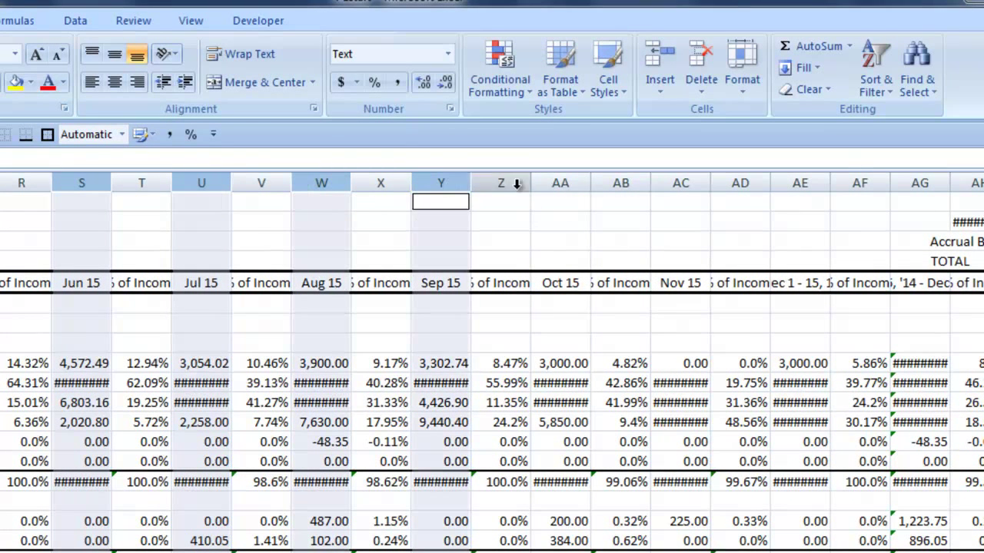
left_click(560, 182, "ctrl")
left_click(672, 180, "ctrl")
left_click(805, 197, "ctrl")
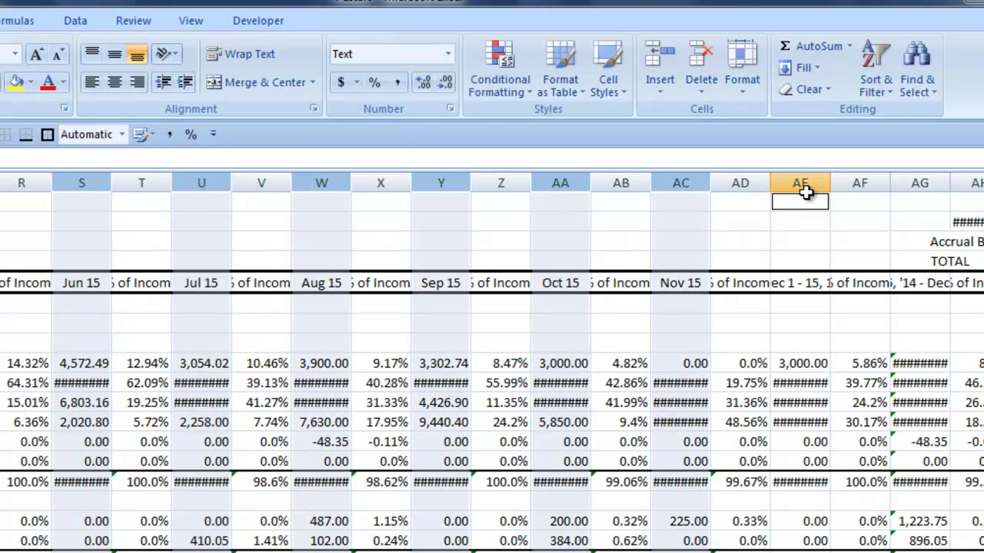
left_click(925, 182, "ctrl")
right_click(927, 182)
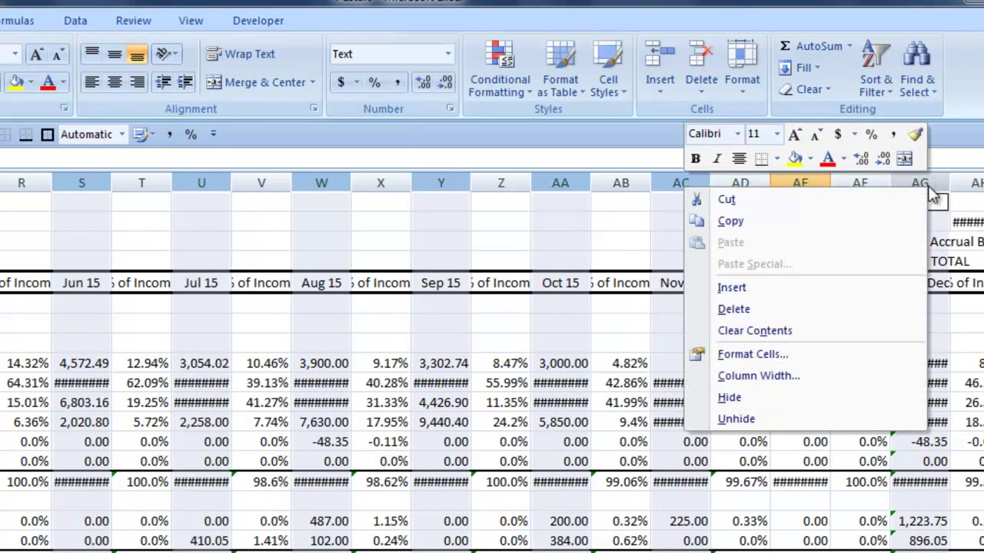
left_click(788, 406)
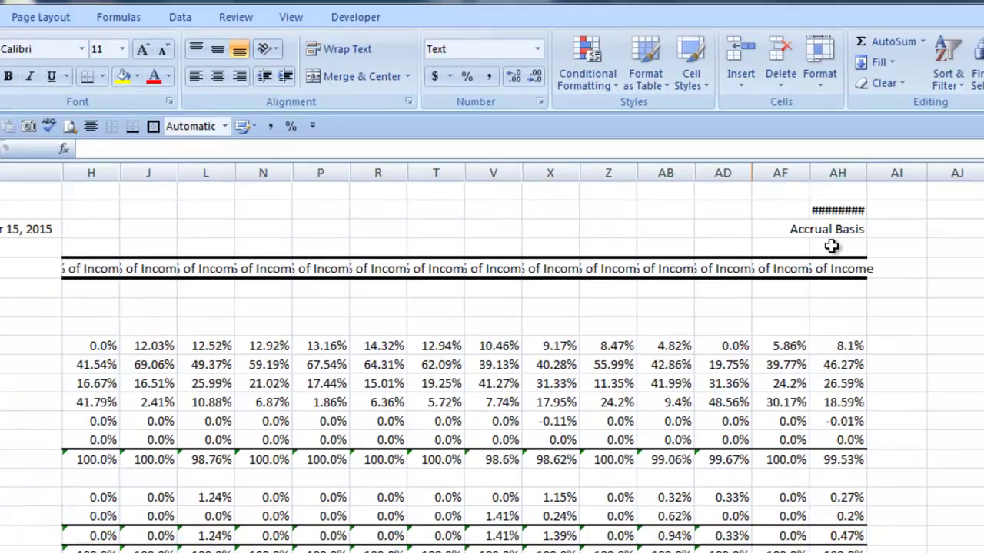
Delete the report date and the Accrual Basis label from AH2:AH3.
left_click(378, 224)
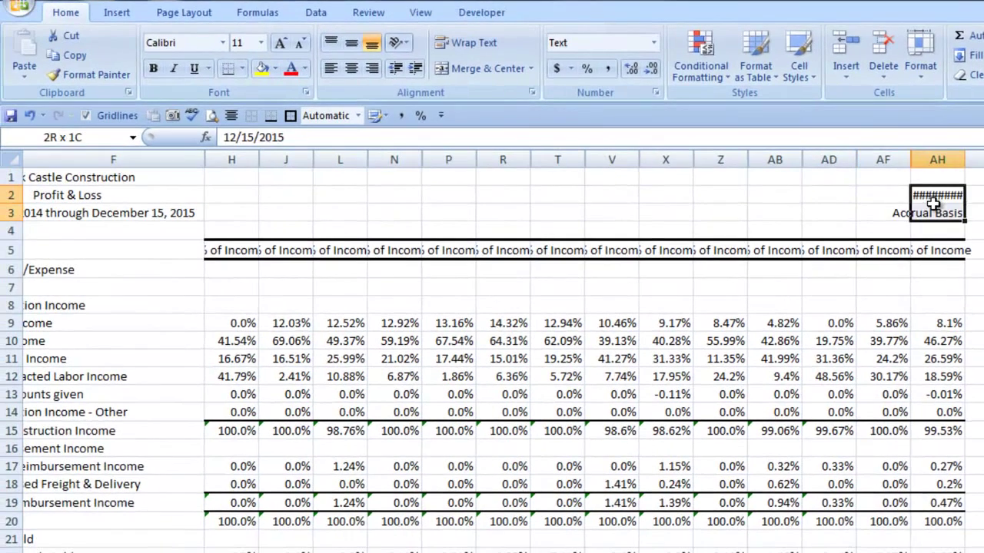
key("Delete")
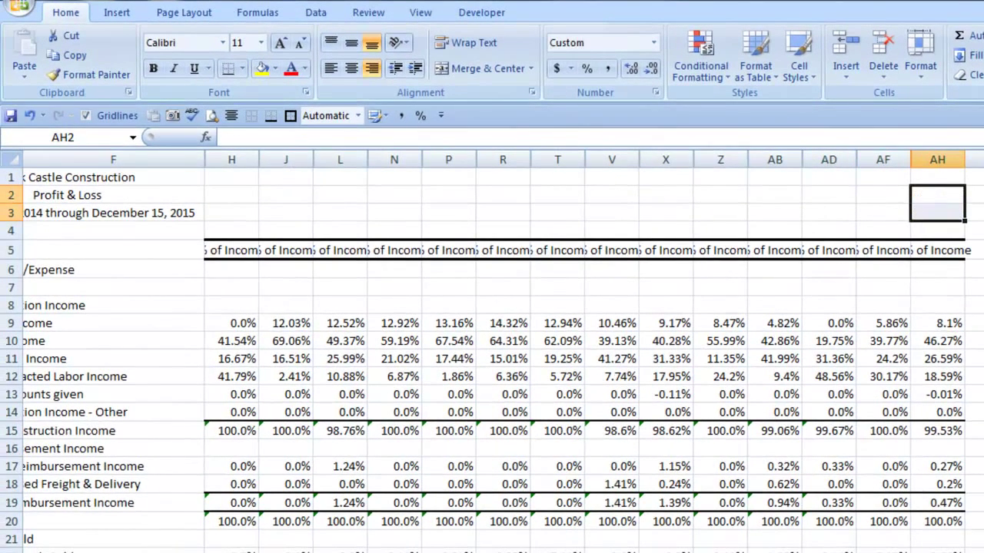
scroll(492, 346, "left", 2)
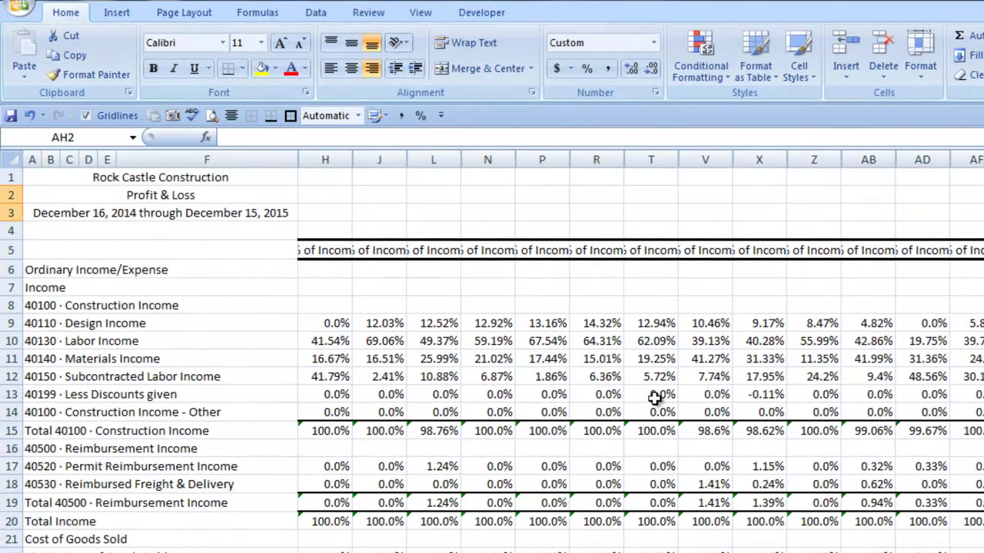
Start a new formula-based conditional formatting rule for the income percentages in J9:AH14.
scroll(654, 397, "down", 1)
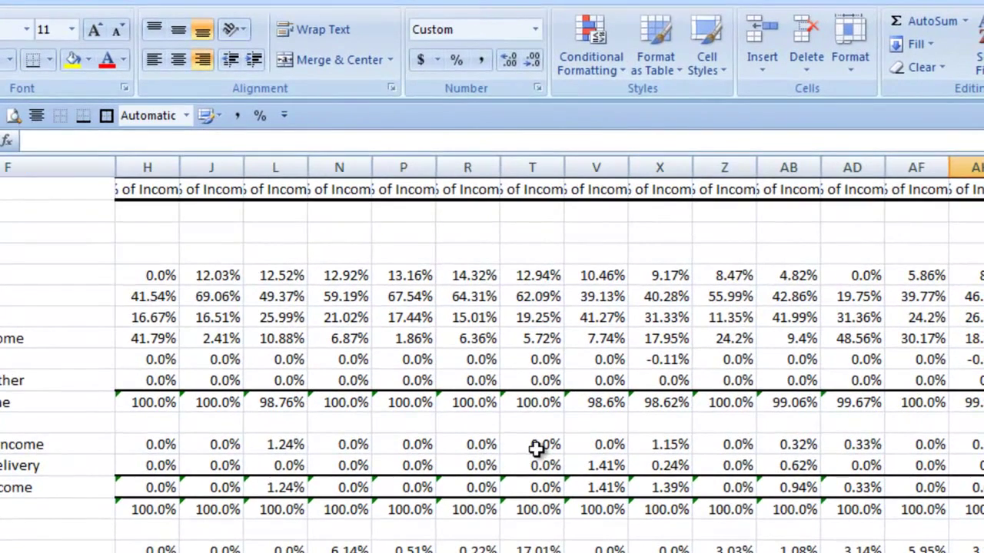
left_click_drag(204, 278, 972, 379)
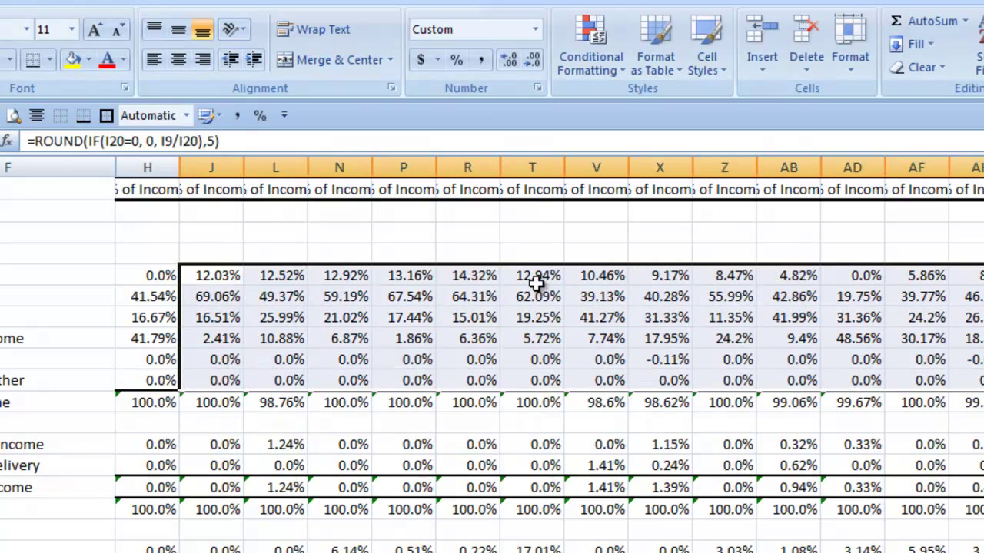
left_click(608, 61)
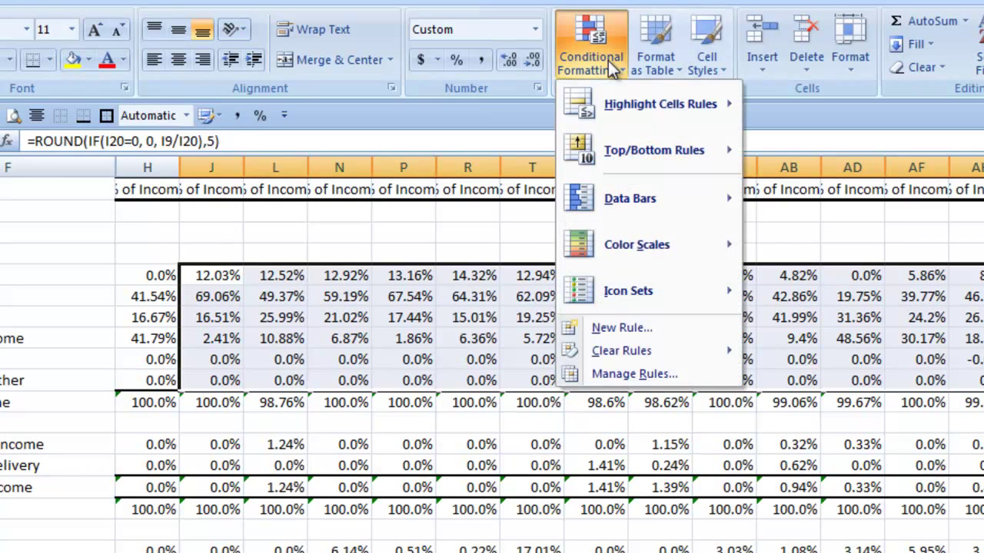
left_click(621, 328)
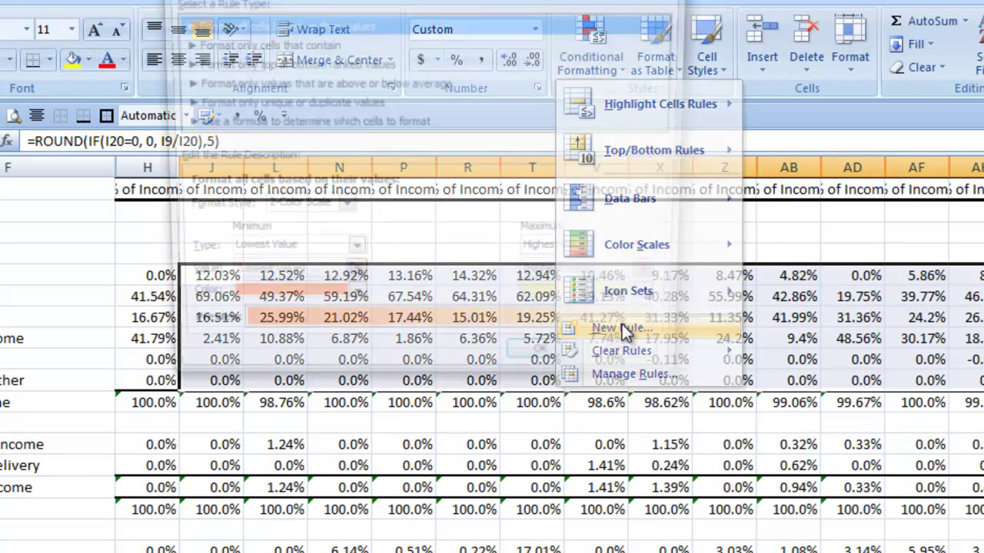
left_click_drag(415, 0, 514, 56)
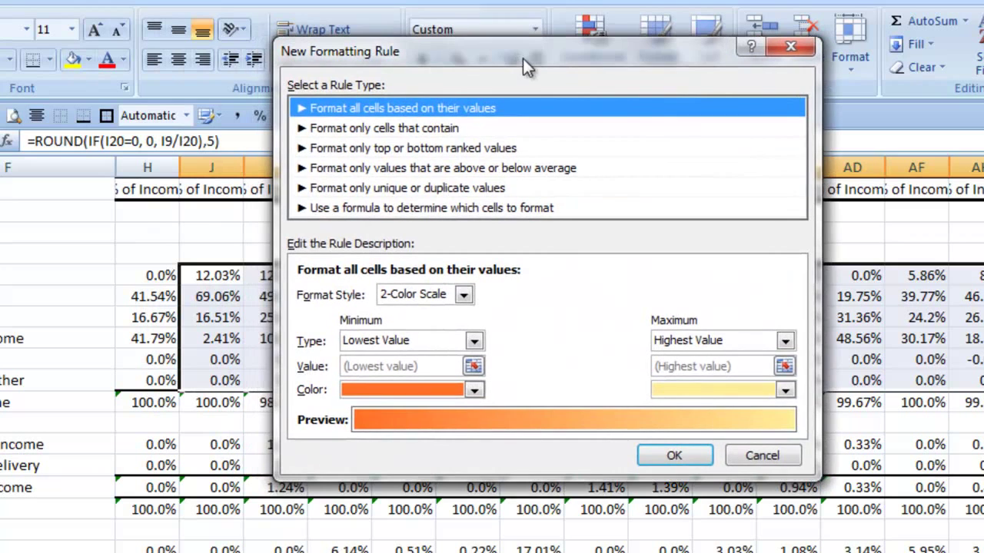
left_click(364, 207)
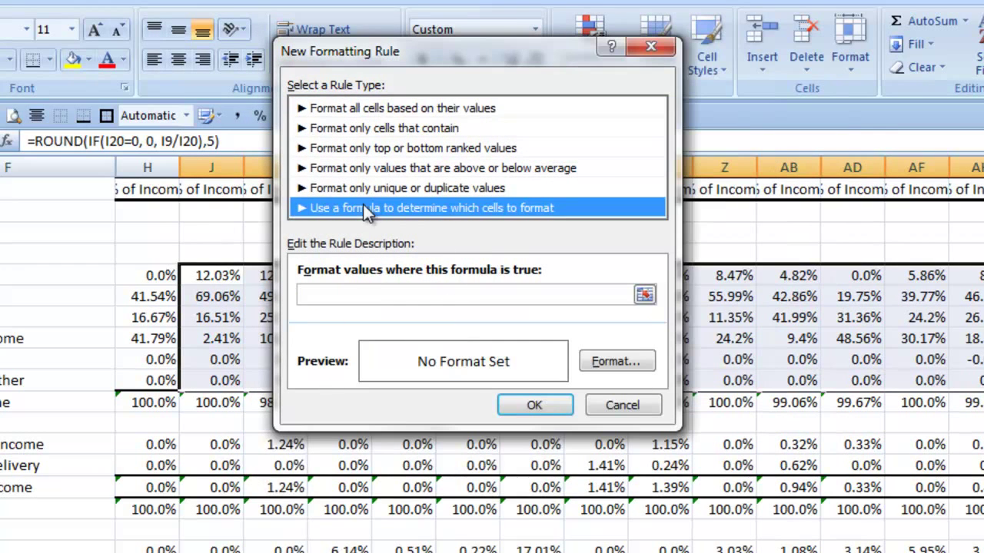
left_click(338, 293)
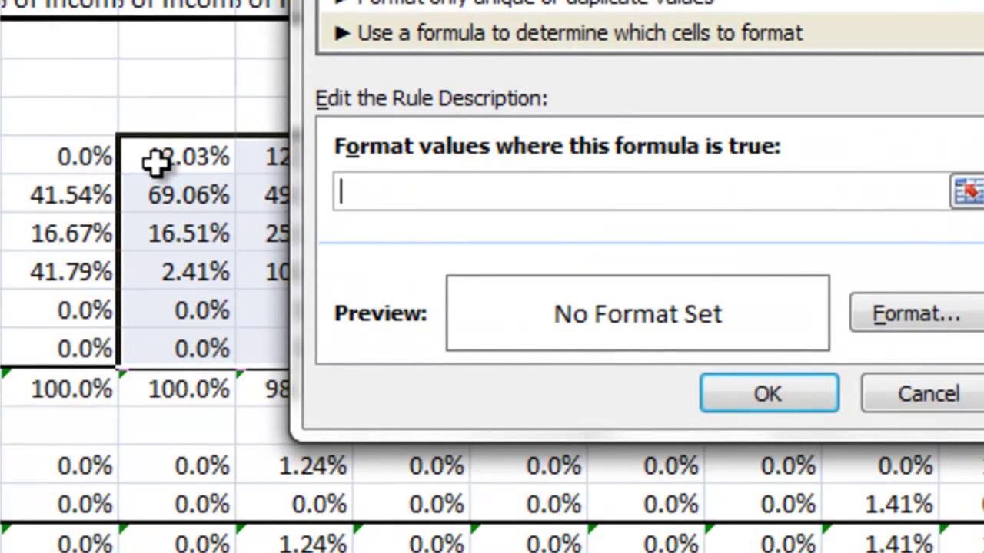
Enter the rule formula =J9-H9>=5% with relative references to catch increases of at least 5% over the previous month.
left_click(156, 163)
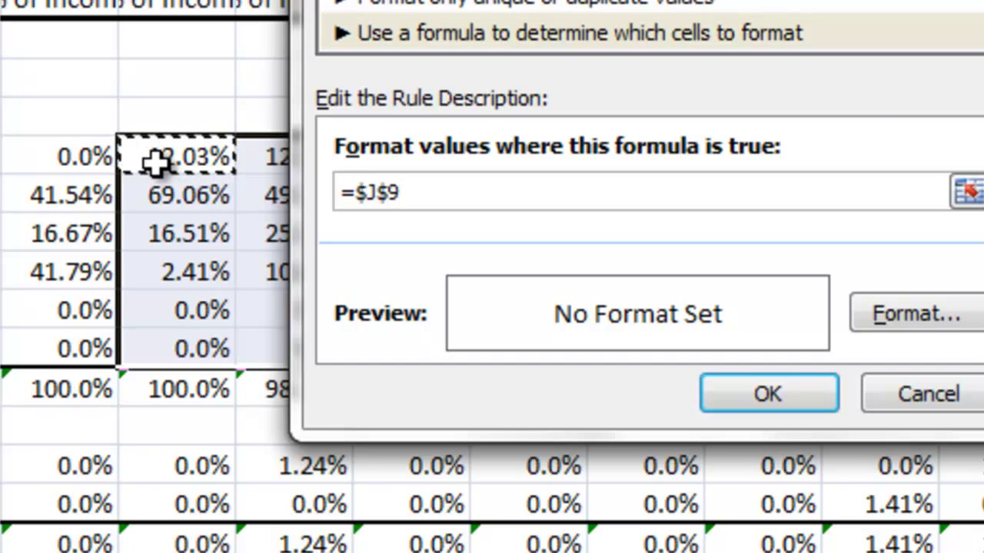
key("F4")
key("F4")
key("F4")
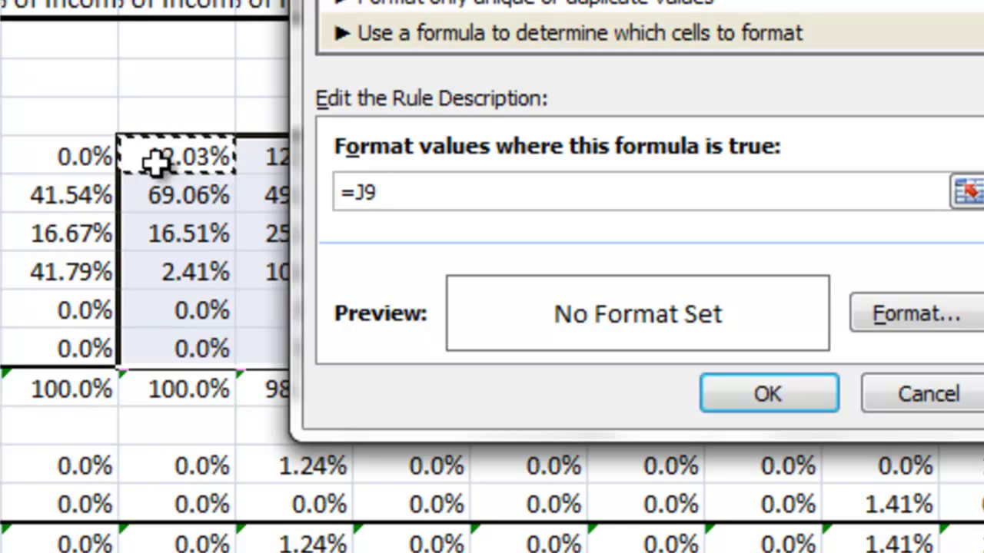
type("-")
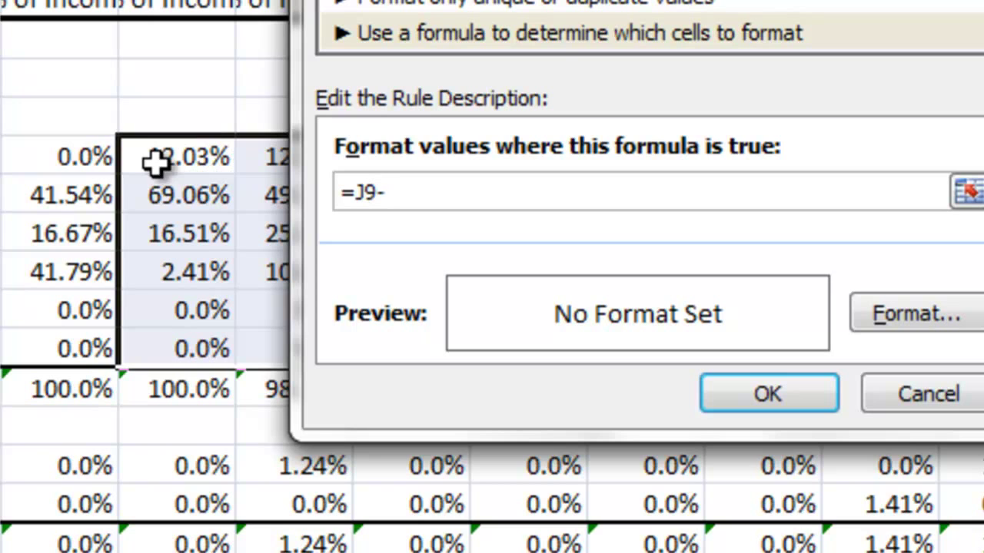
left_click(66, 162)
key("F4")
key("F4")
key("F4")
type(">=5%")
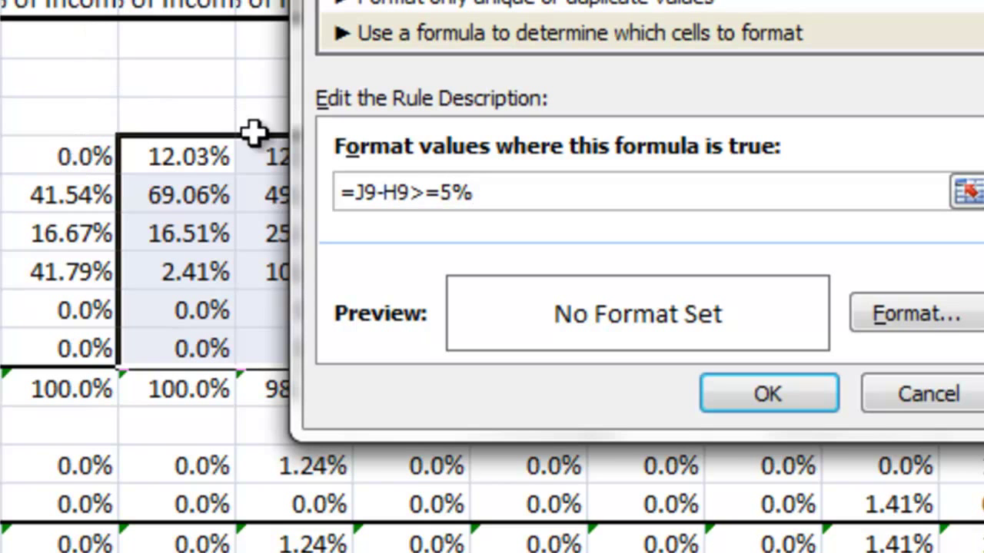
Give the increase rule a dark olive green fill and apply it to the selected income percentages.
left_click(922, 315)
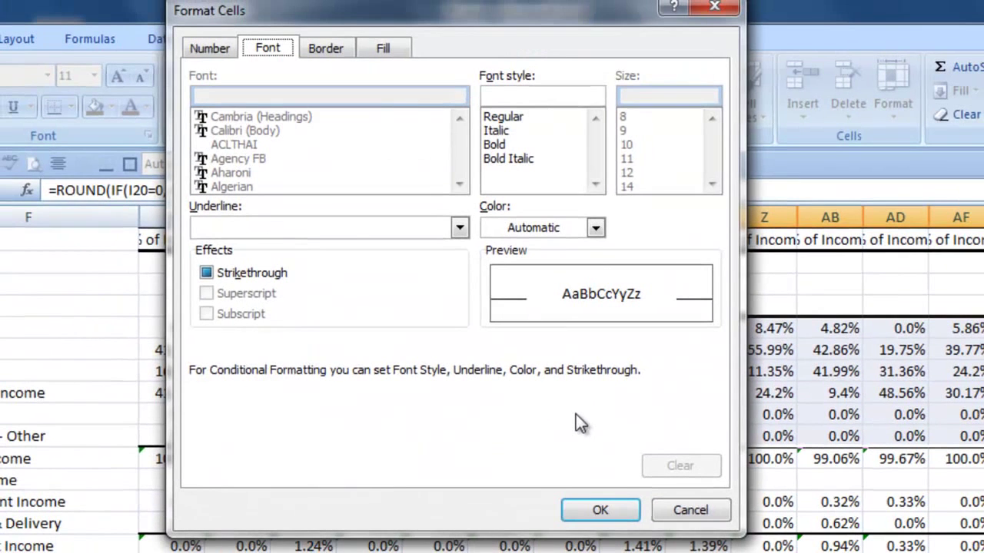
left_click(387, 48)
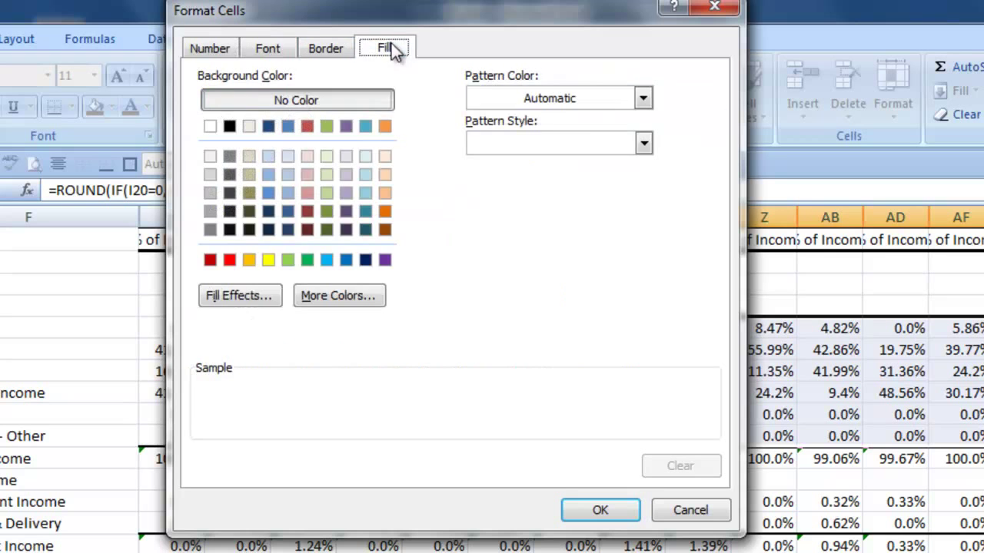
left_click(326, 211)
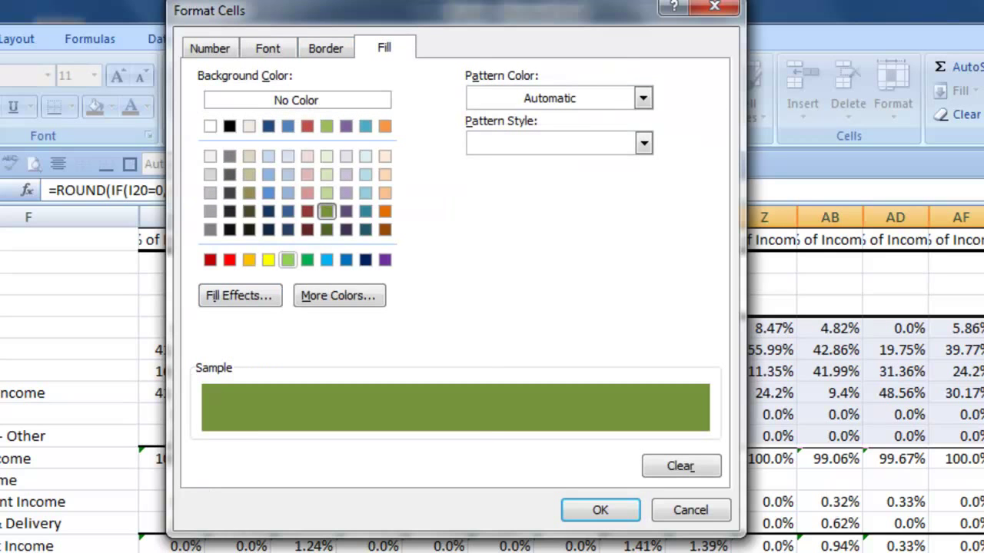
left_click(598, 510)
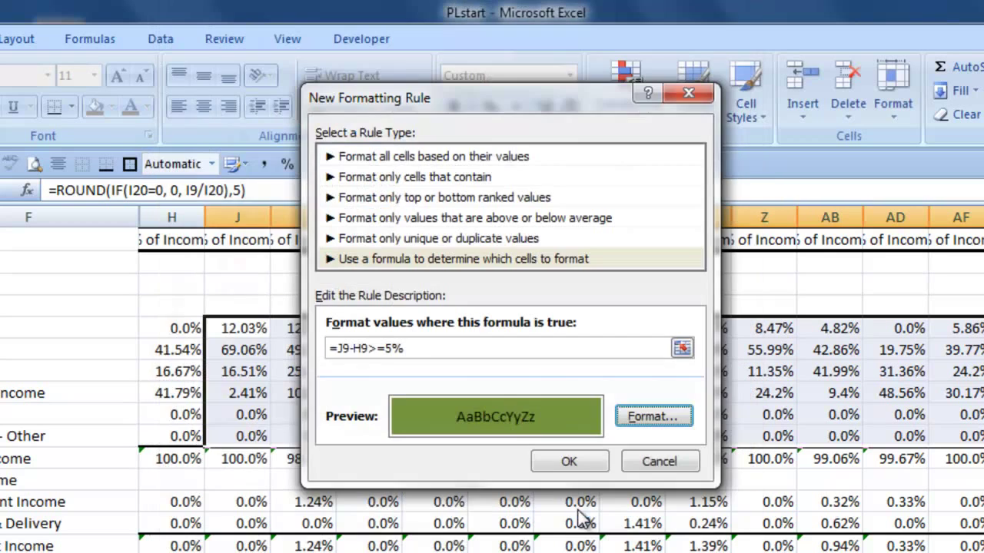
left_click(578, 457)
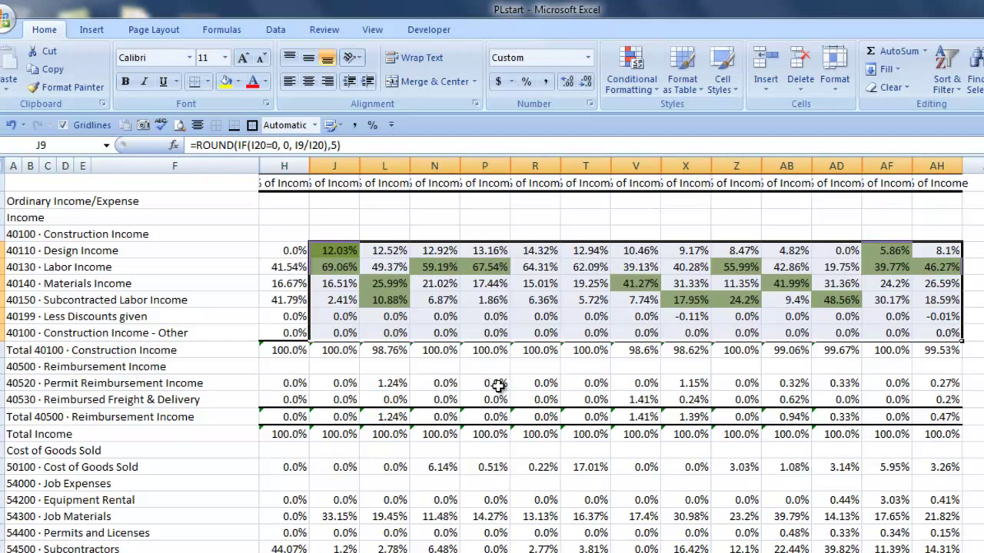
Add a second formula-based conditional formatting rule for J9:AH14 through the rules manager.
left_click(633, 82)
left_click(650, 329)
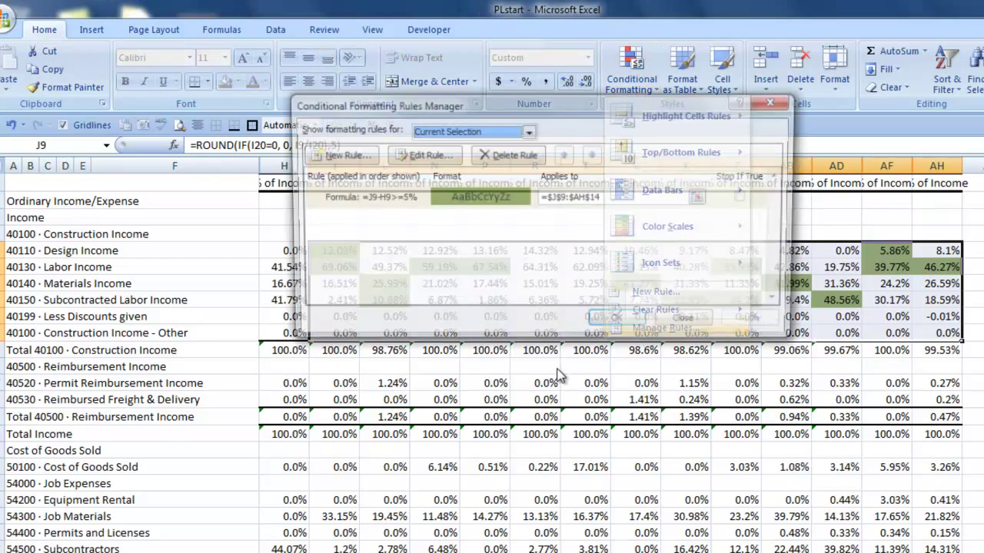
left_click(330, 156)
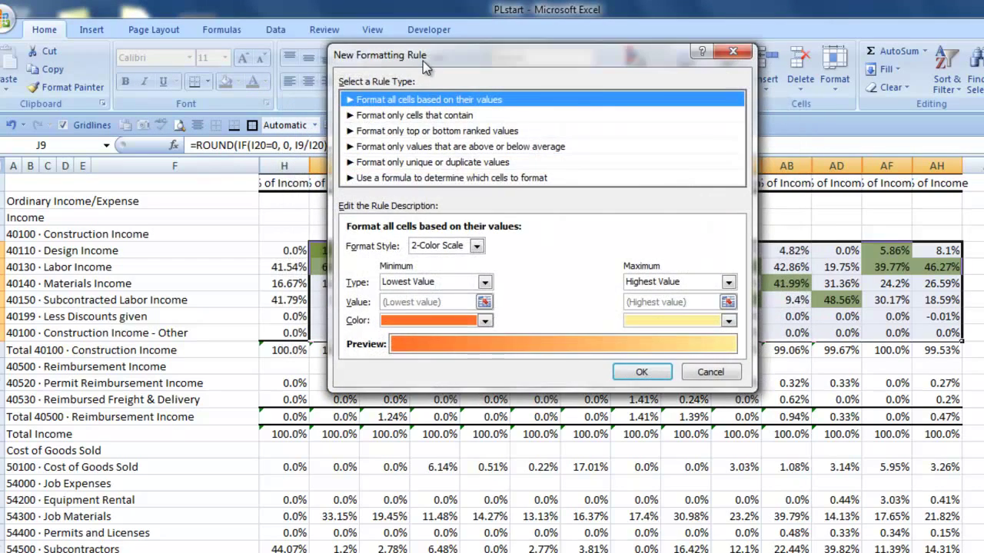
left_click_drag(423, 61, 565, 65)
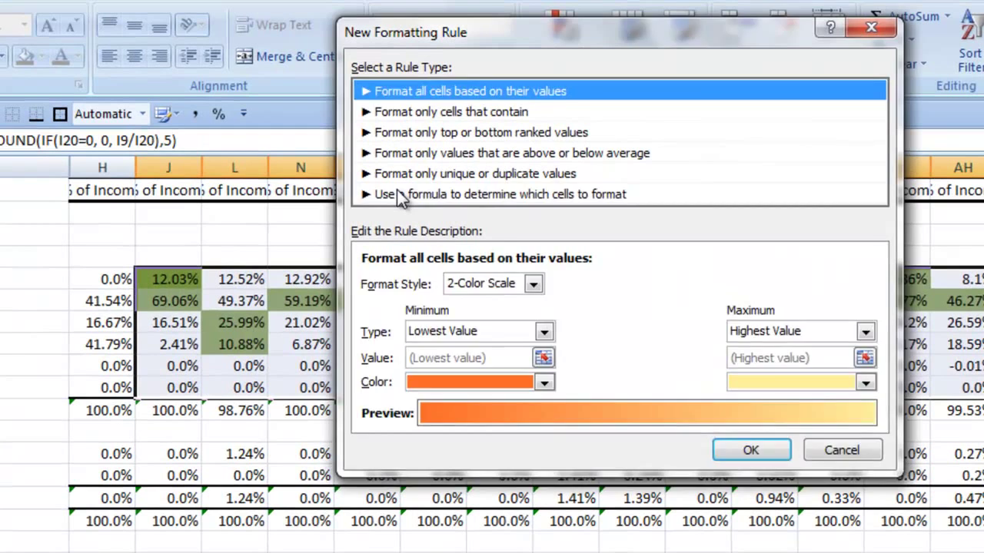
left_click(400, 195)
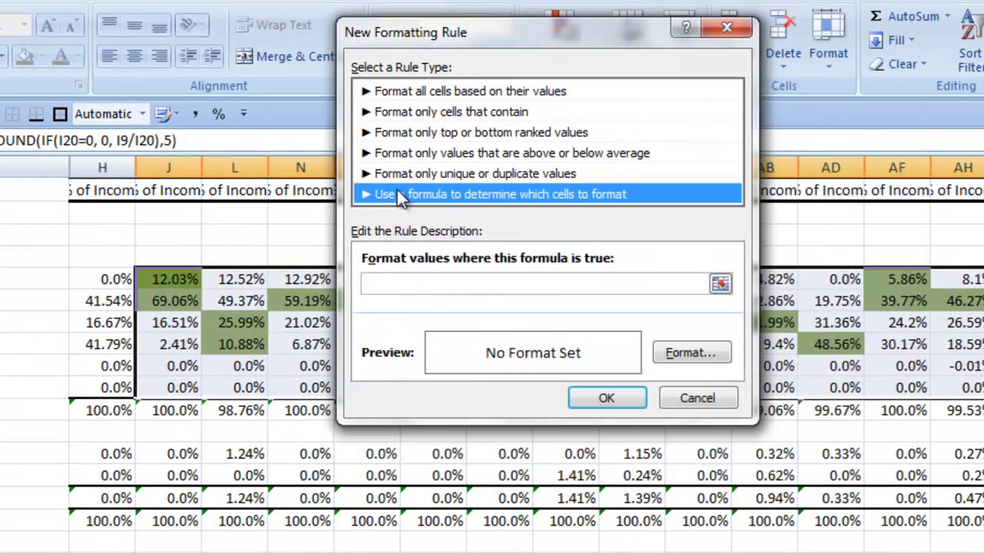
left_click(402, 284)
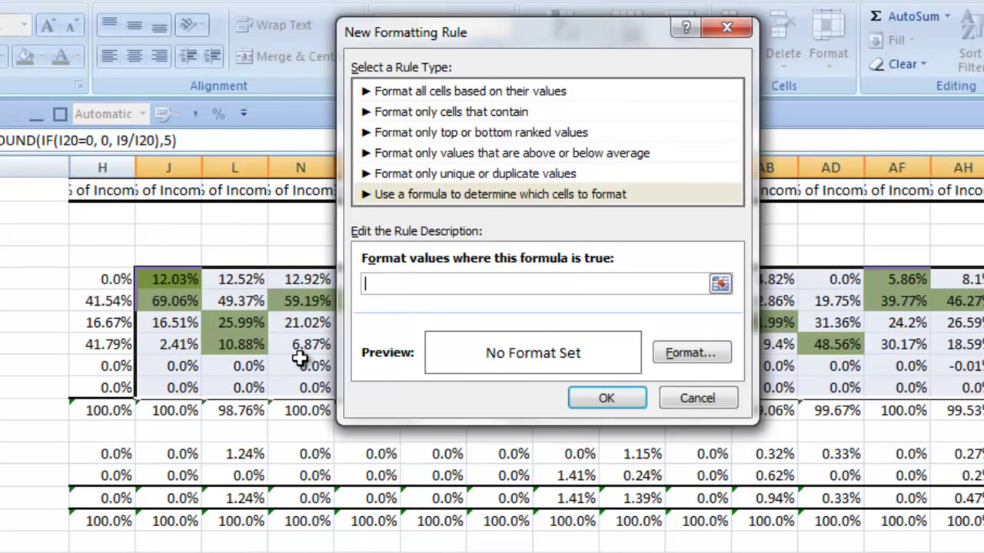
Enter the second rule's formula =H9-J9>=5% with relative references to catch decreases of at least 5% from the previous month.
left_click(101, 282)
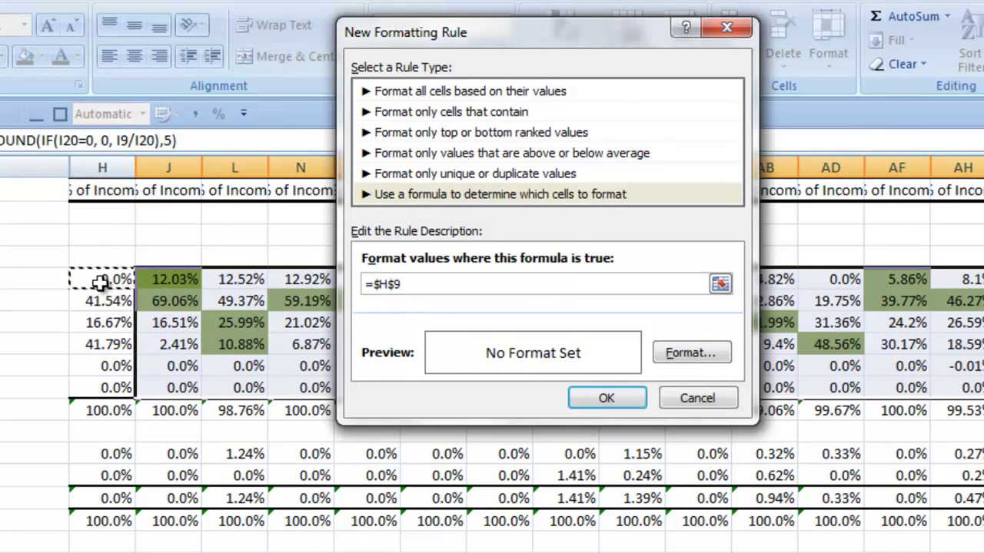
key("F4")
key("F4")
key("F4")
type("-")
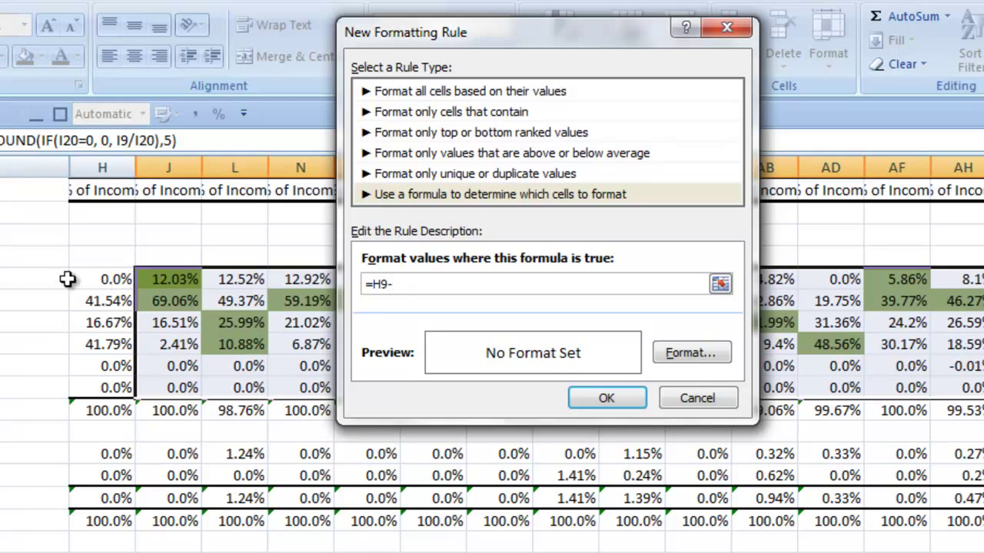
left_click(155, 282)
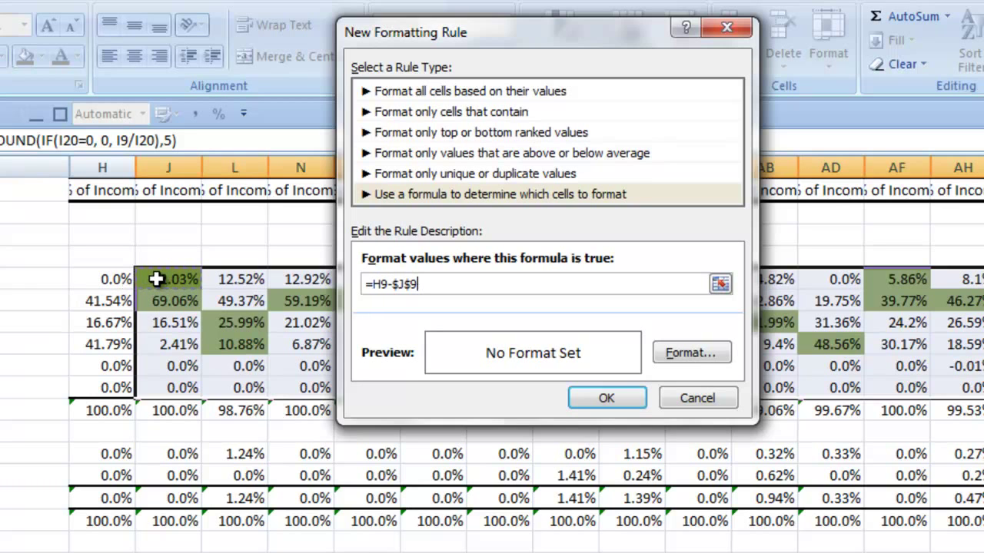
key("F4")
key("F4")
key("F4")
type(">=5%")
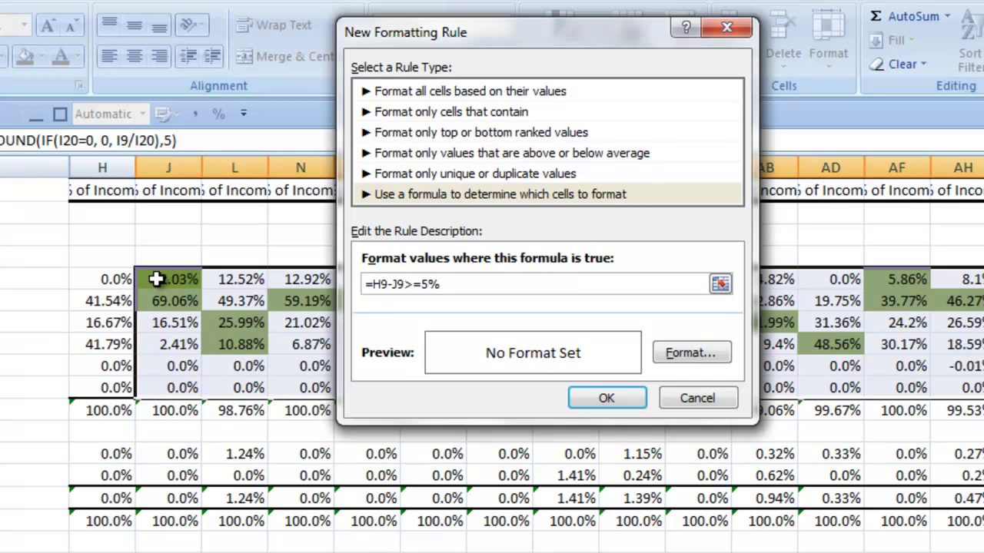
Give the decrease rule a light red fill, apply the rules to the income percentages and deselect the range.
left_click(708, 354)
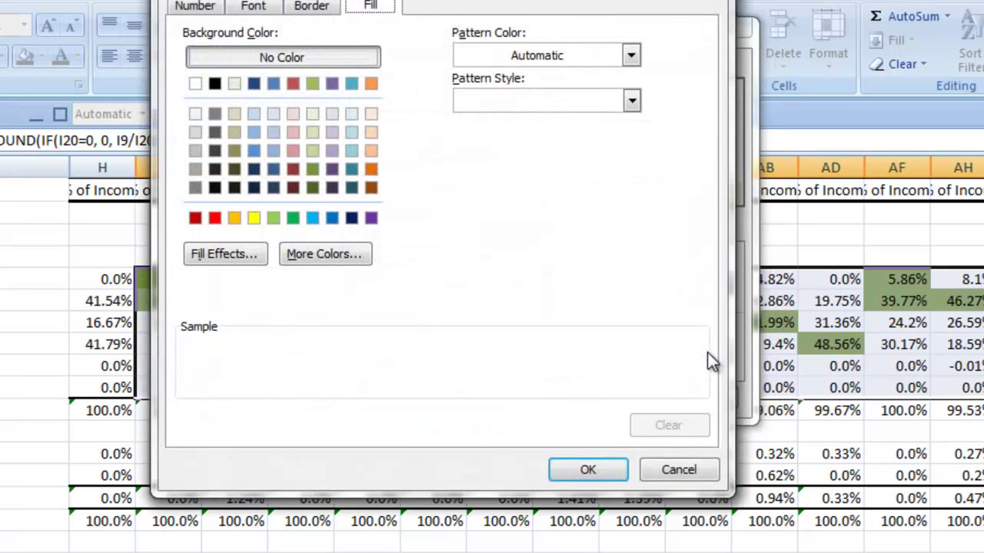
left_click(293, 151)
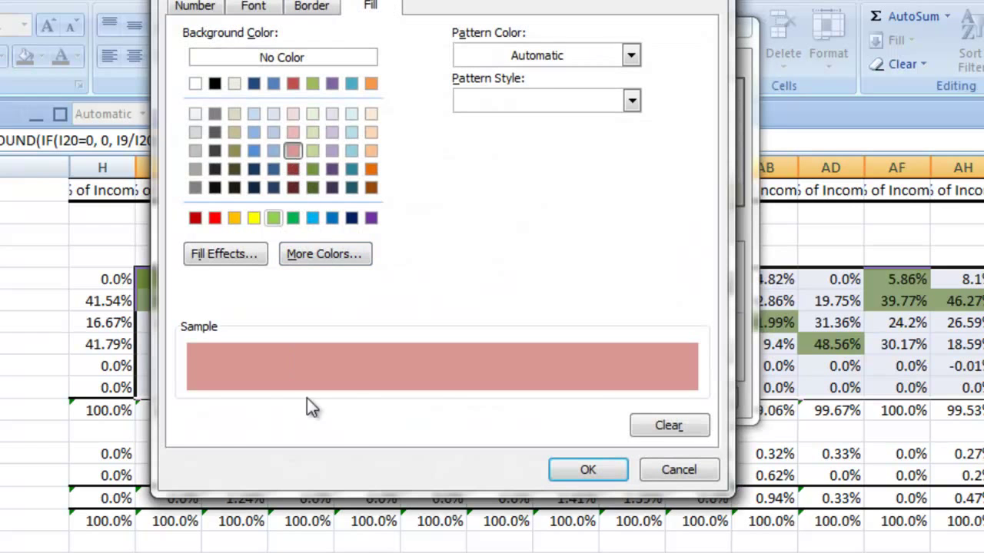
left_click(587, 471)
left_click(606, 396)
left_click(581, 377)
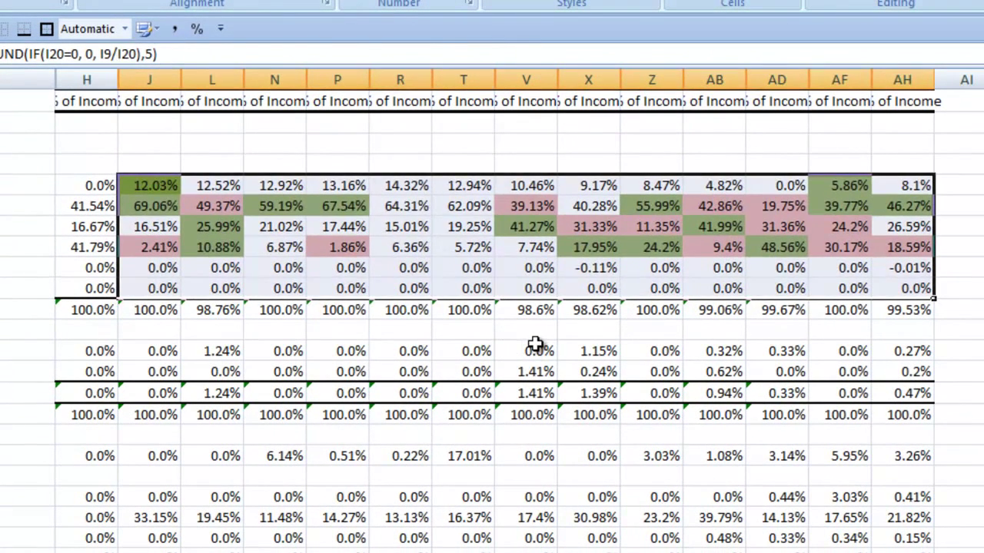
left_click(536, 344)
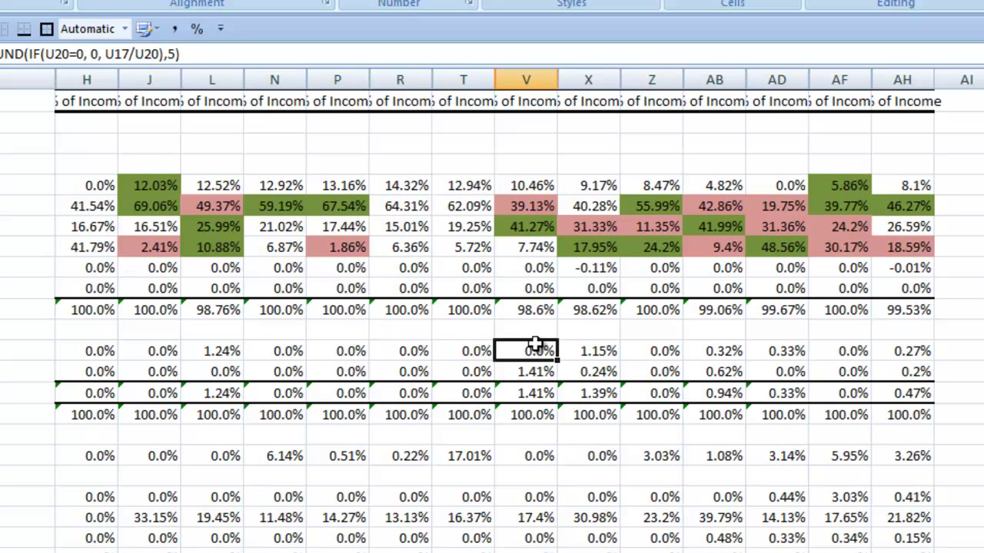
Start a new formula-based conditional formatting rule for the Cost of Goods Sold and job expense percentages in J22:AH29.
scroll(535, 344, "down", 3)
left_click_drag(143, 287, 902, 432)
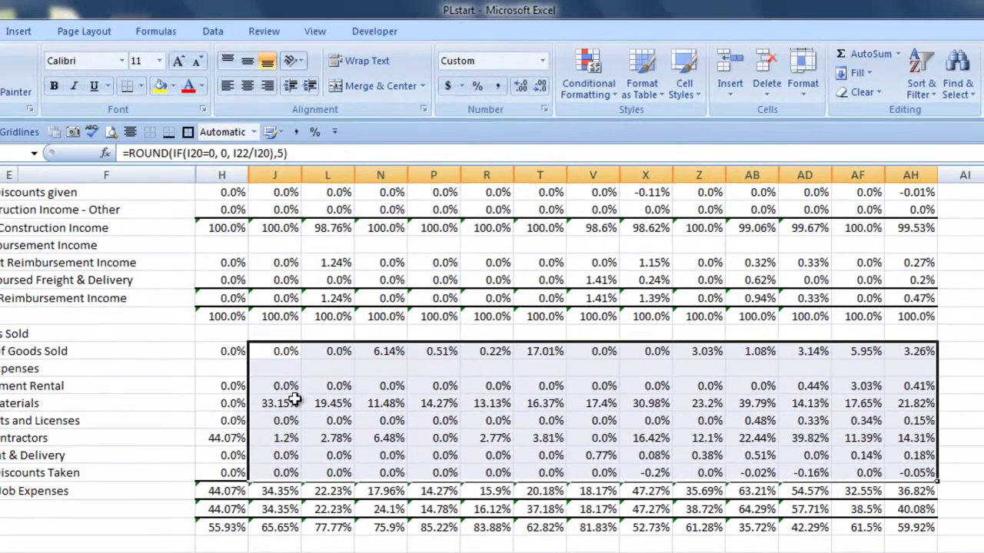
left_click(588, 84)
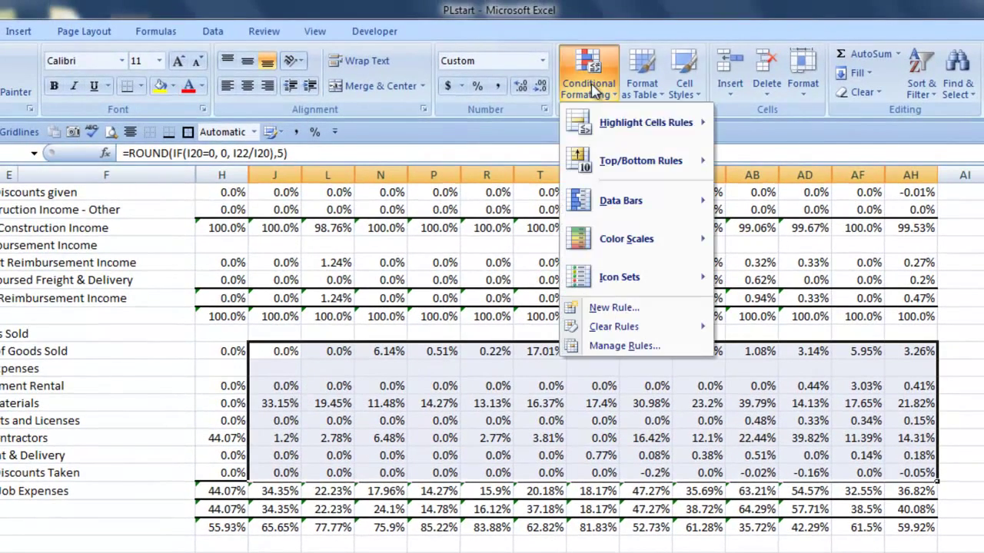
left_click(613, 306)
left_click_drag(454, 63, 568, 66)
left_click(480, 196)
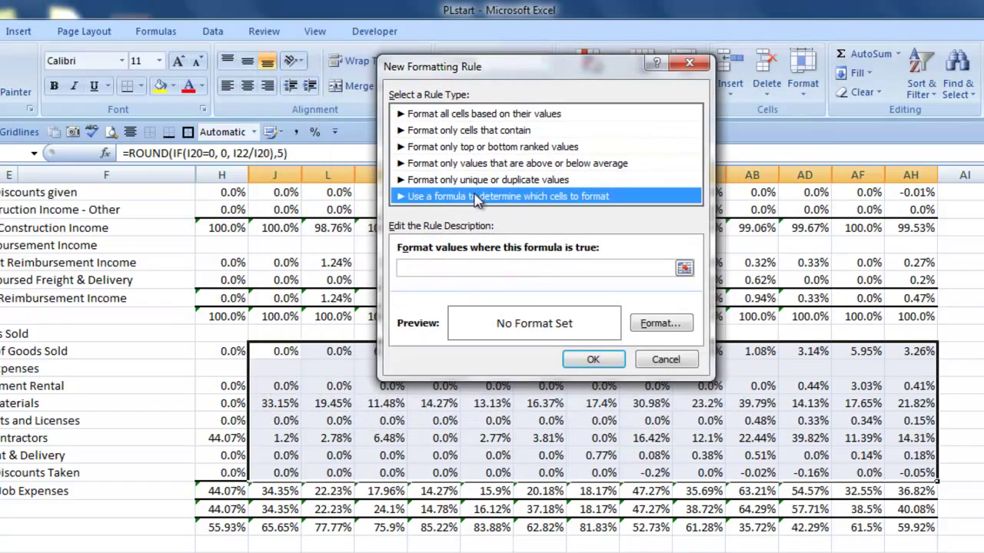
left_click(410, 266)
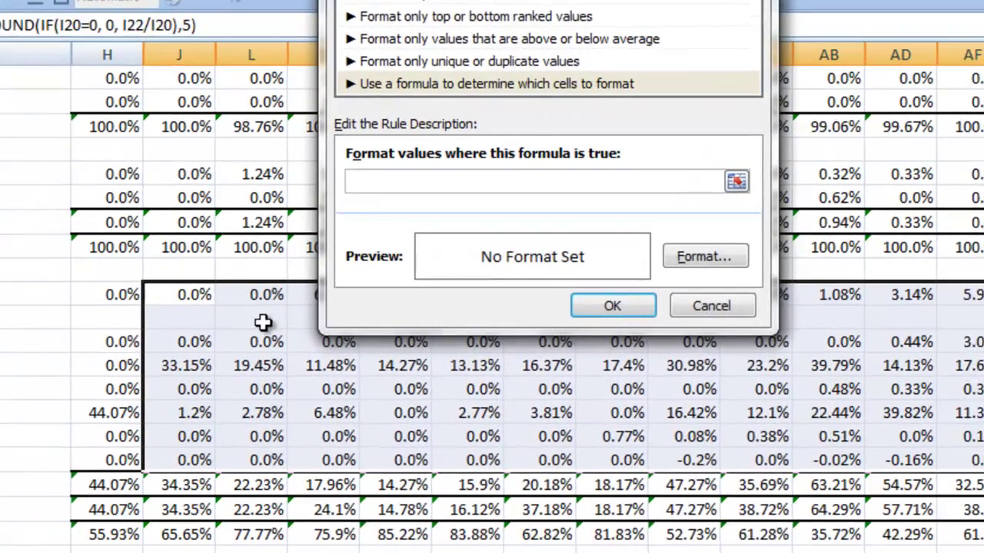
Enter the rule's formula =J22-H22>=5% with relative references to catch increases of at least 5% from the previous month.
left_click(175, 306)
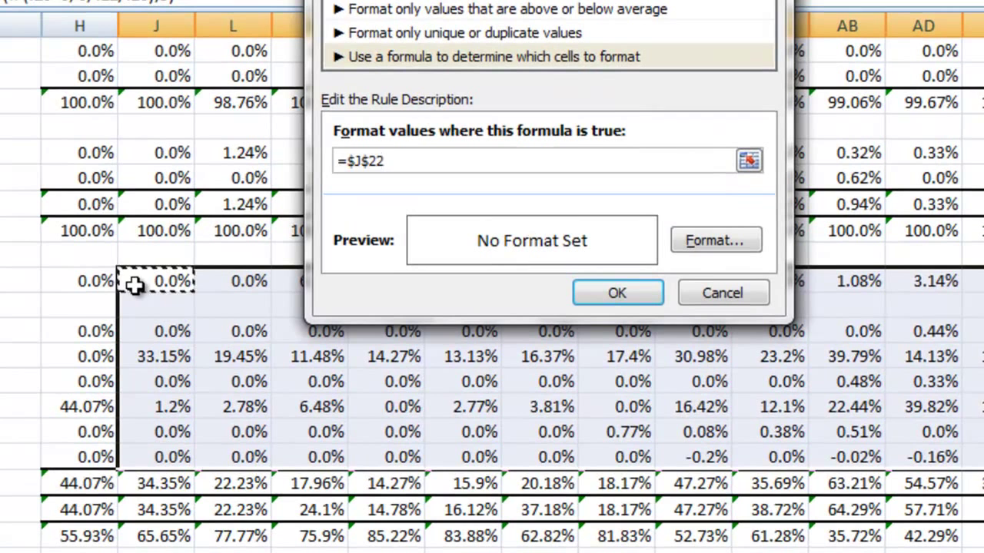
key("F4")
key("F4")
key("F4")
type("-")
left_click(91, 284)
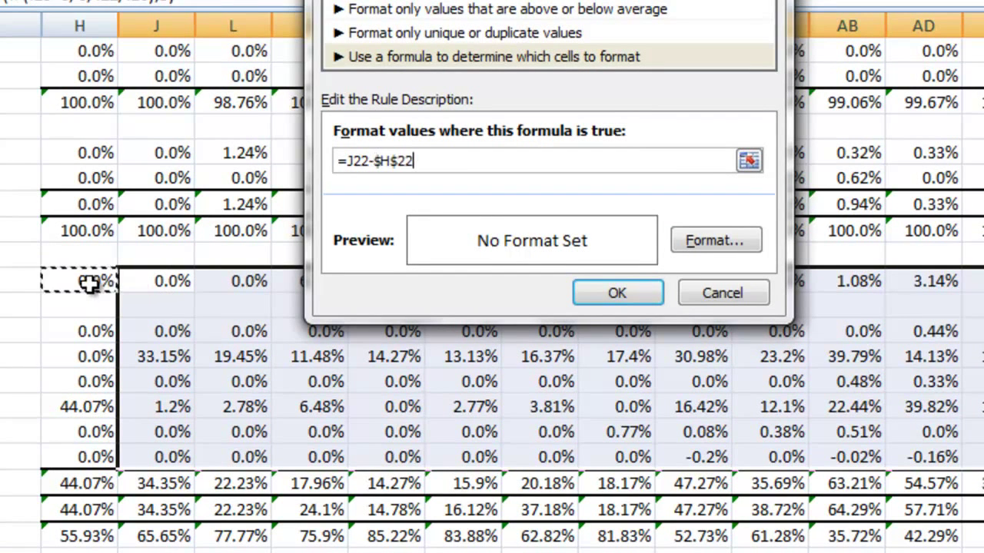
key("F4")
key("F4")
key("F4")
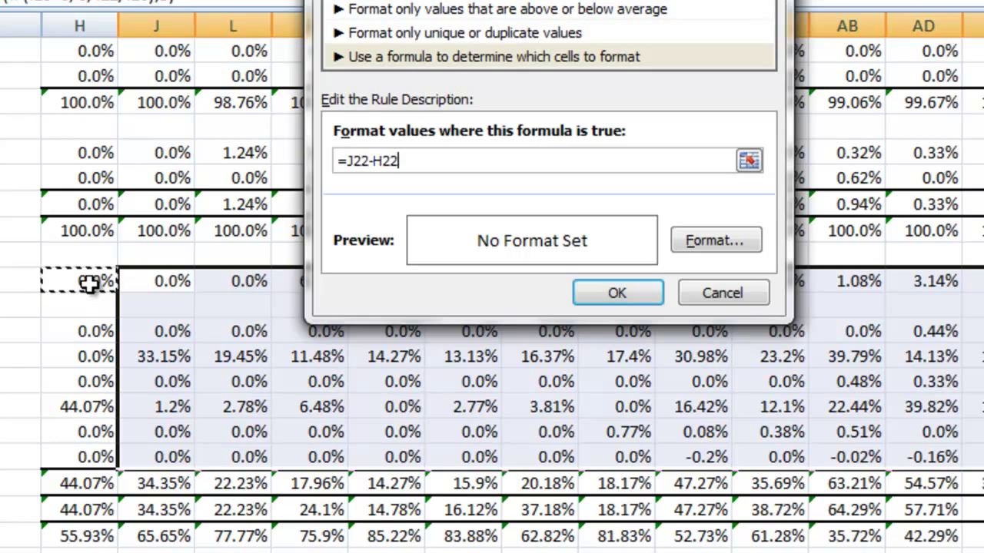
type(">=5%")
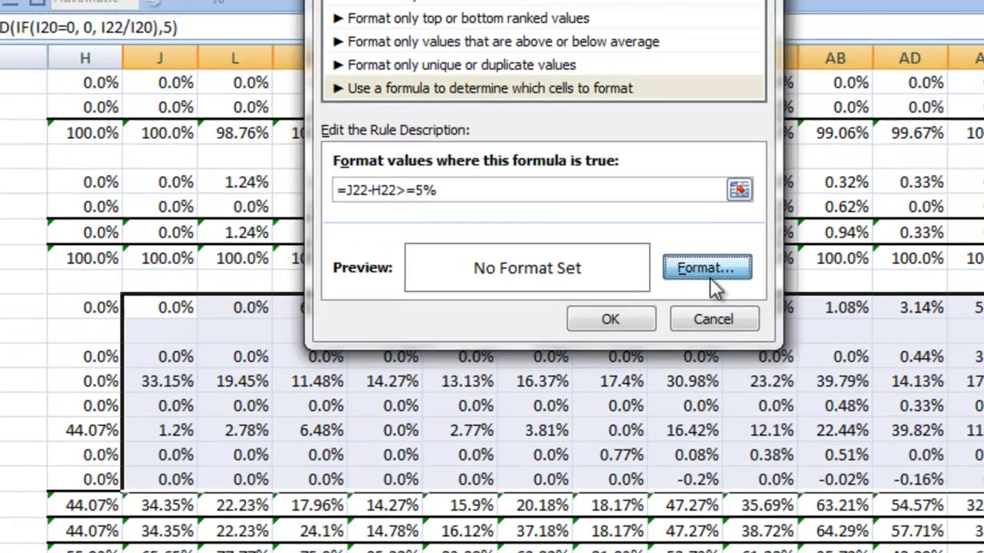
Give the cost increase rule a light red fill and apply it to J22:AH29.
left_click(715, 241)
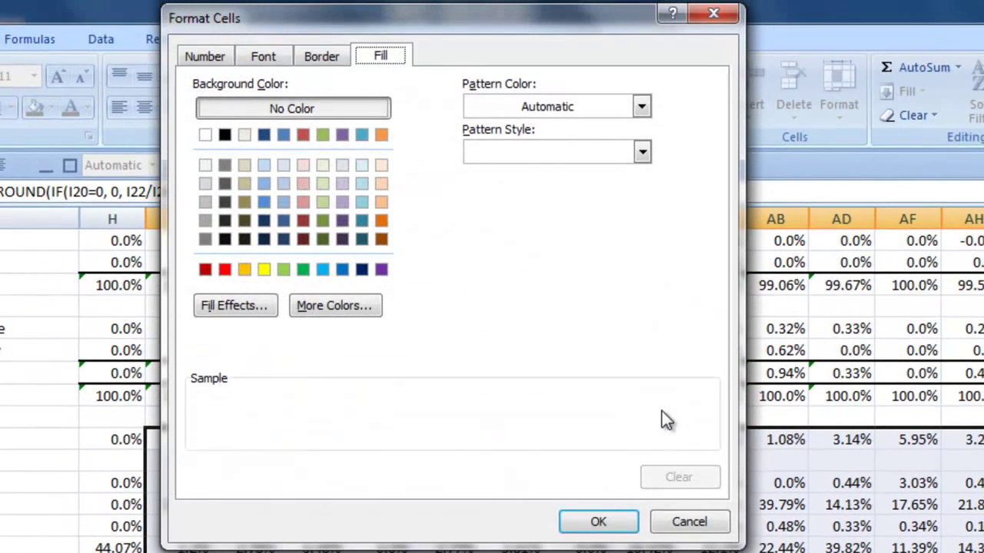
left_click(303, 202)
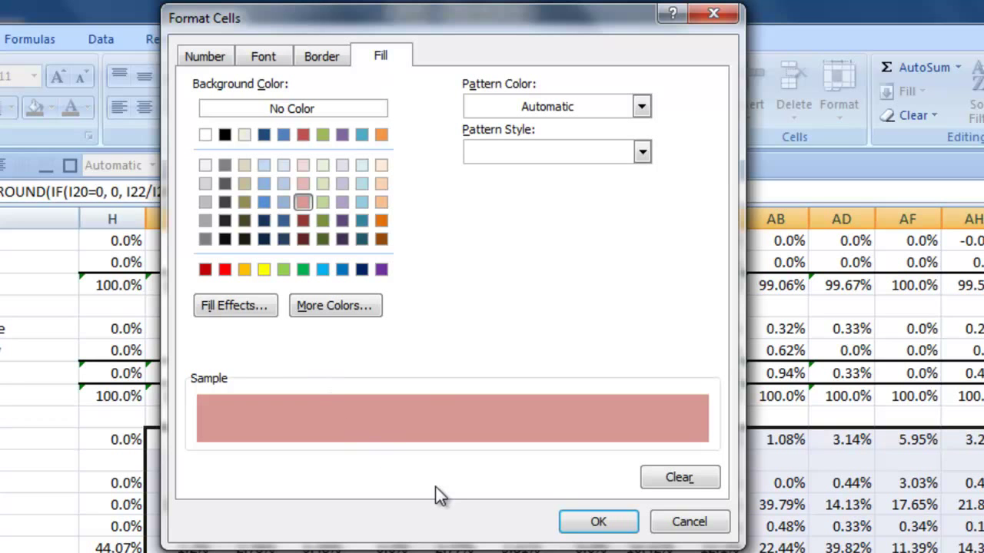
left_click(598, 522)
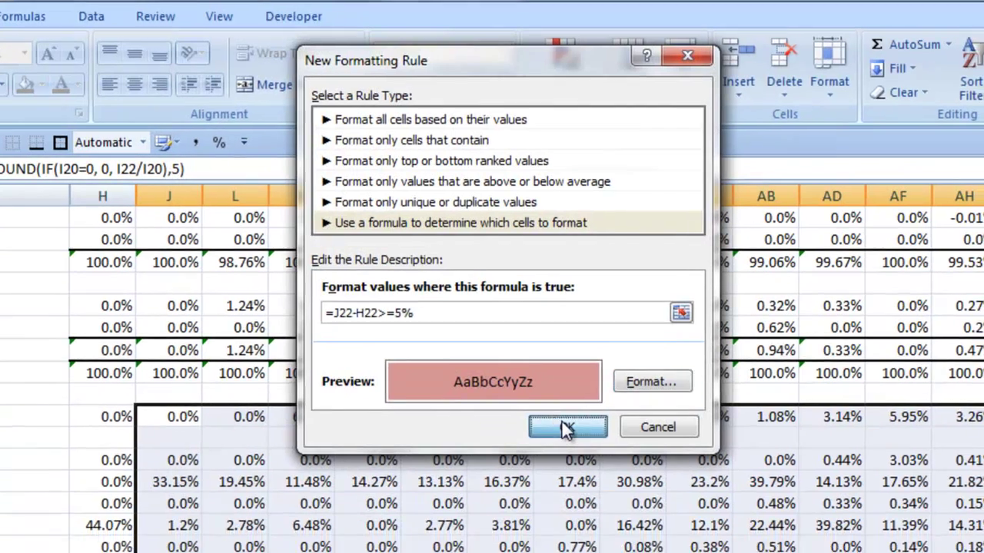
left_click(577, 450)
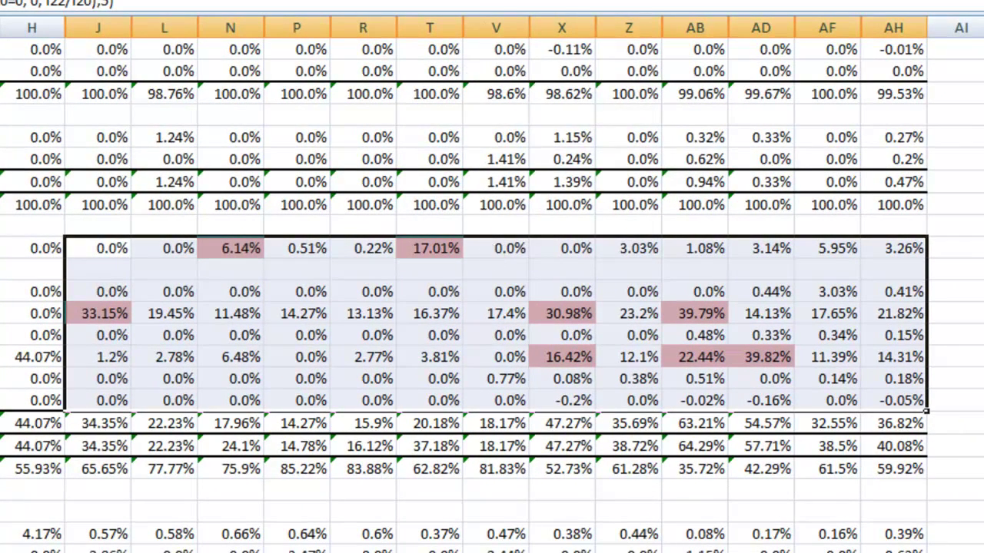
Start a second formula-based conditional formatting rule for the same cost percentages in J22:AH29.
left_click(480, 2)
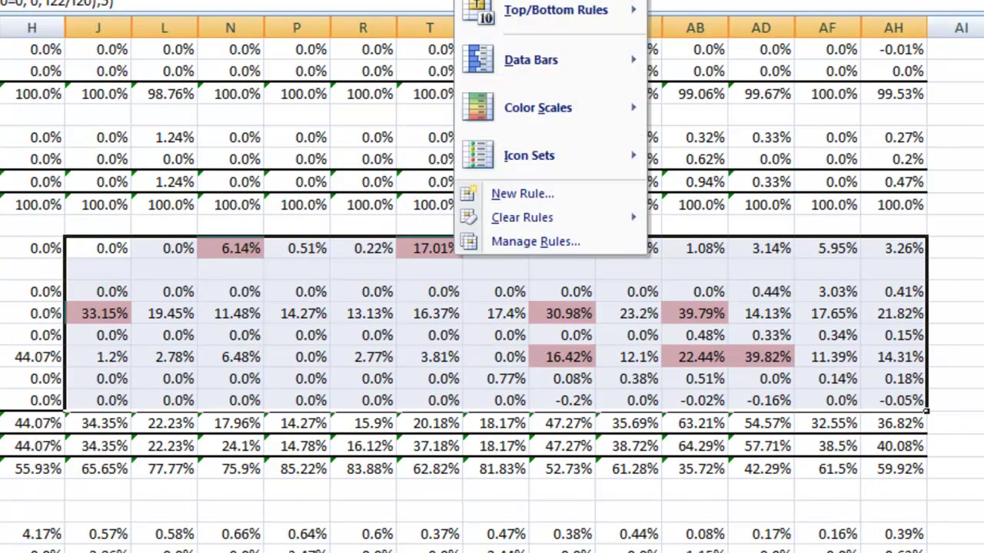
left_click(528, 198)
left_click_drag(430, 1, 538, 6)
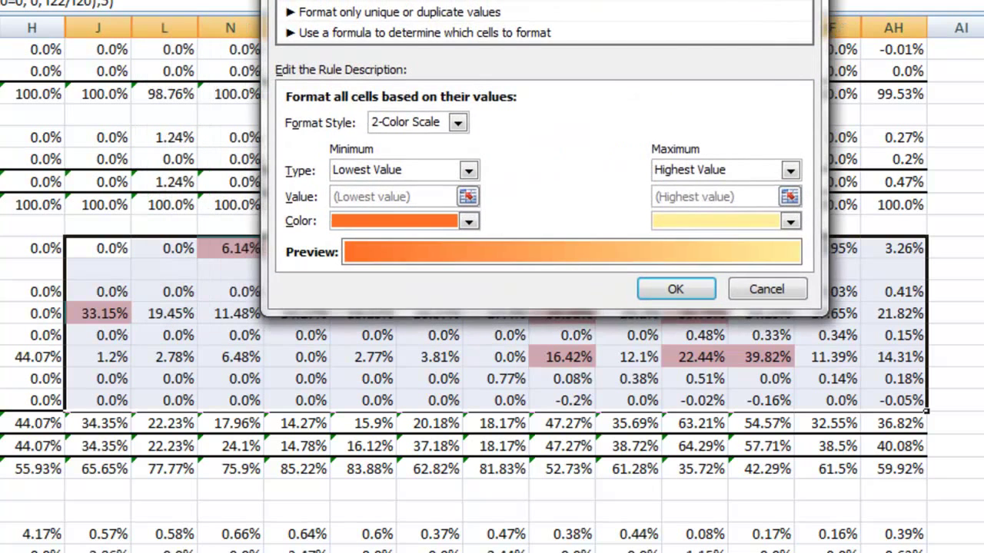
left_click(421, 33)
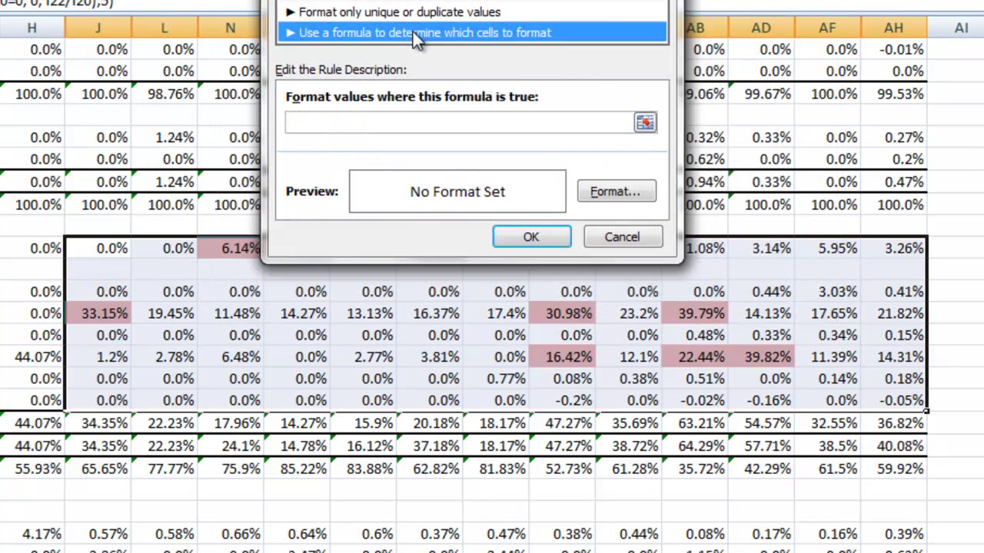
left_click(355, 125)
Enter the second cost rule's formula =H22-J22>=5% with relative references to catch decreases of at least 5%.
left_click(32, 252)
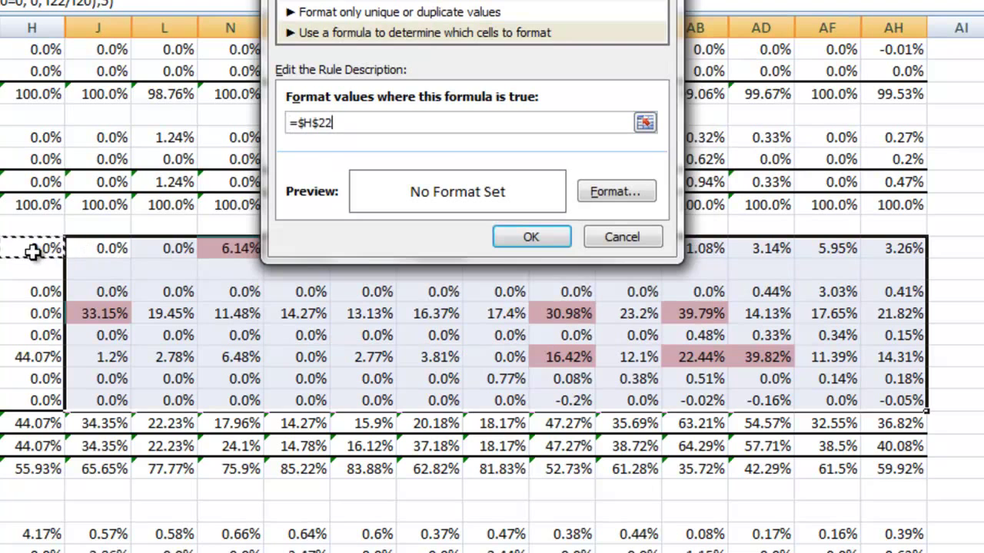
key("F4")
key("F4")
key("F4")
type("-")
left_click(100, 252)
key("F4")
key("F4")
key("F4")
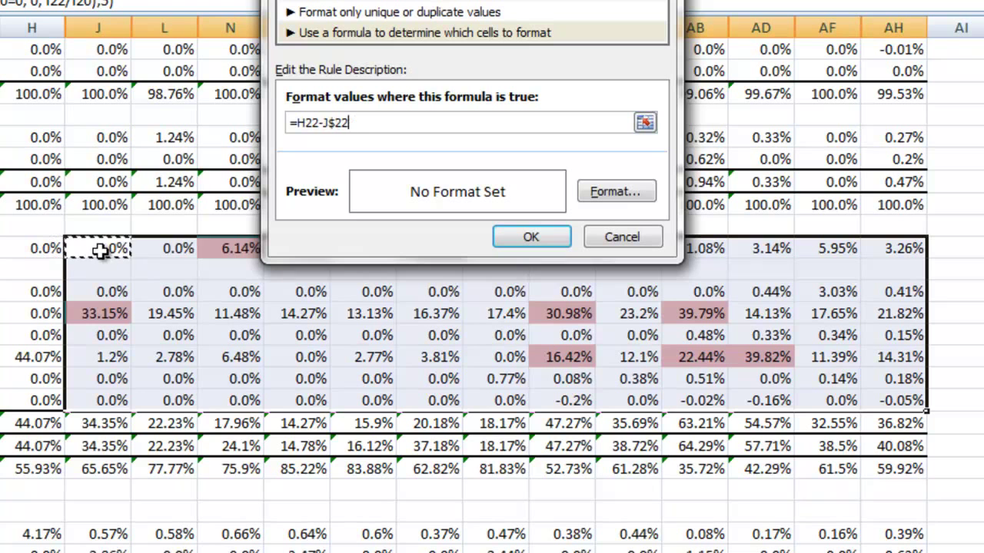
type(">=5%")
Give the cost decrease rule a dark olive green fill, apply it to the cost percentages and deselect the range.
left_click(639, 192)
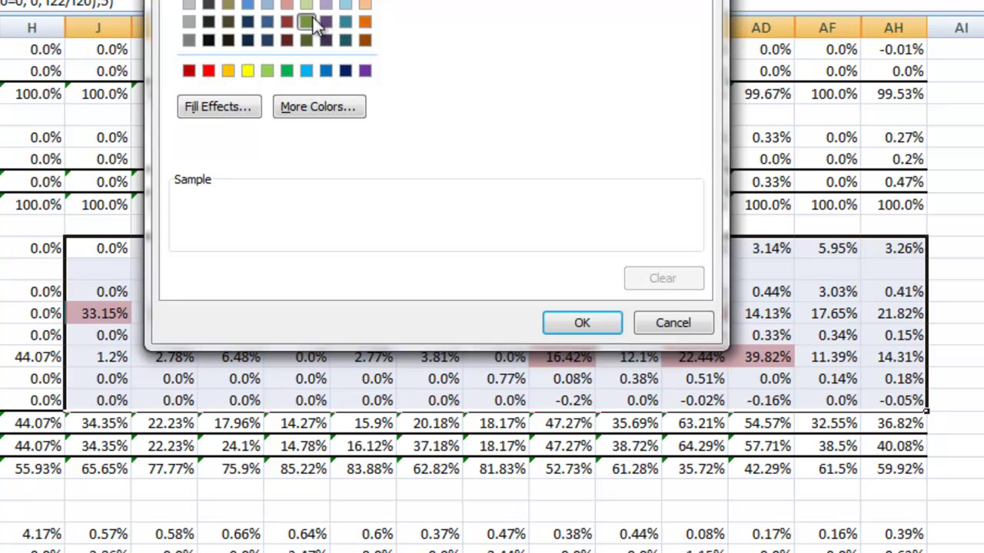
left_click(311, 21)
left_click(542, 327)
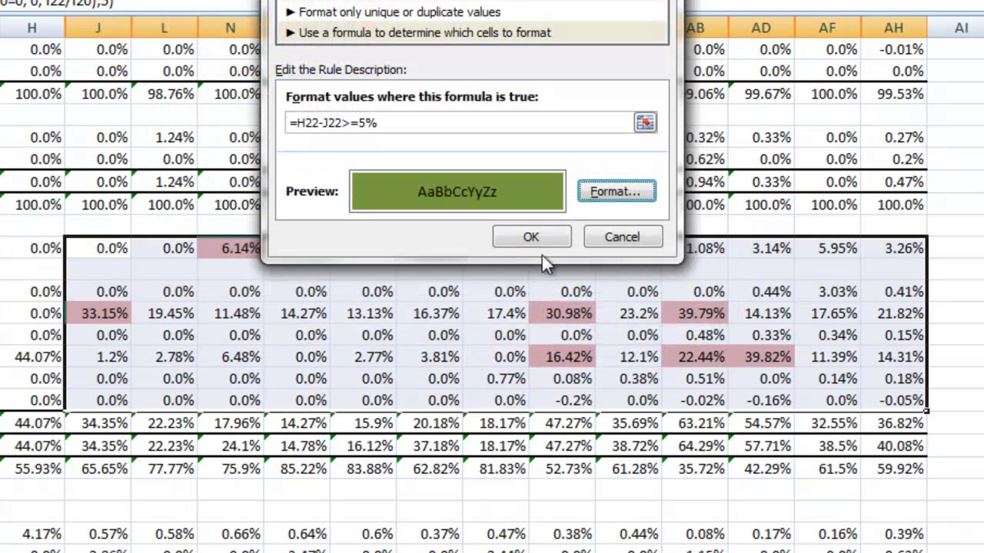
left_click(533, 235)
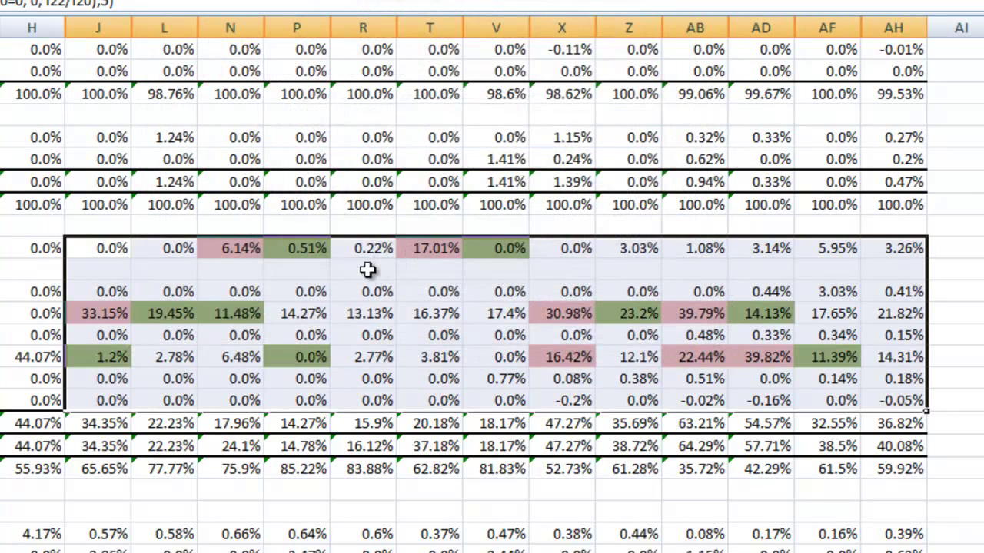
left_click(447, 335)
scroll(180, 343, "up", 3)
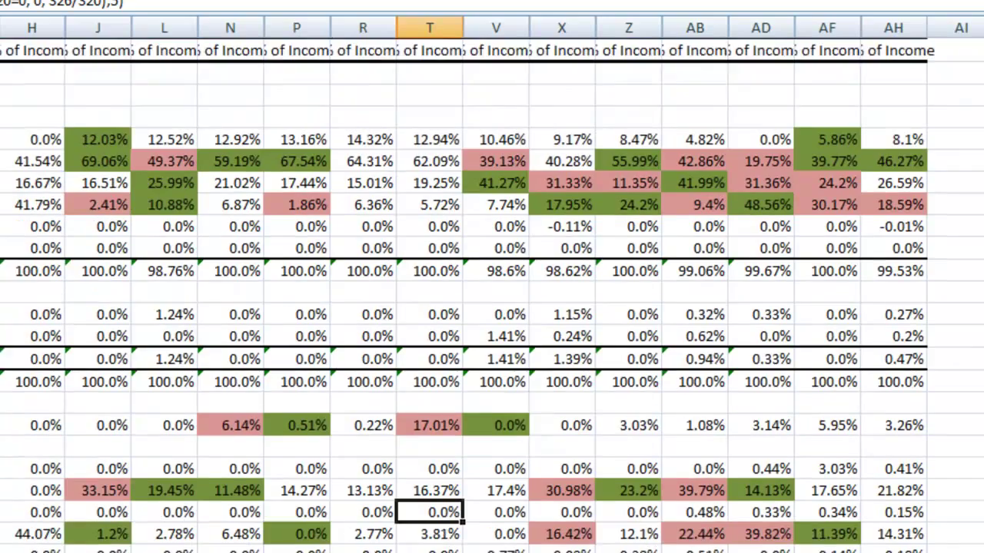
scroll(491, 307, "down", 1)
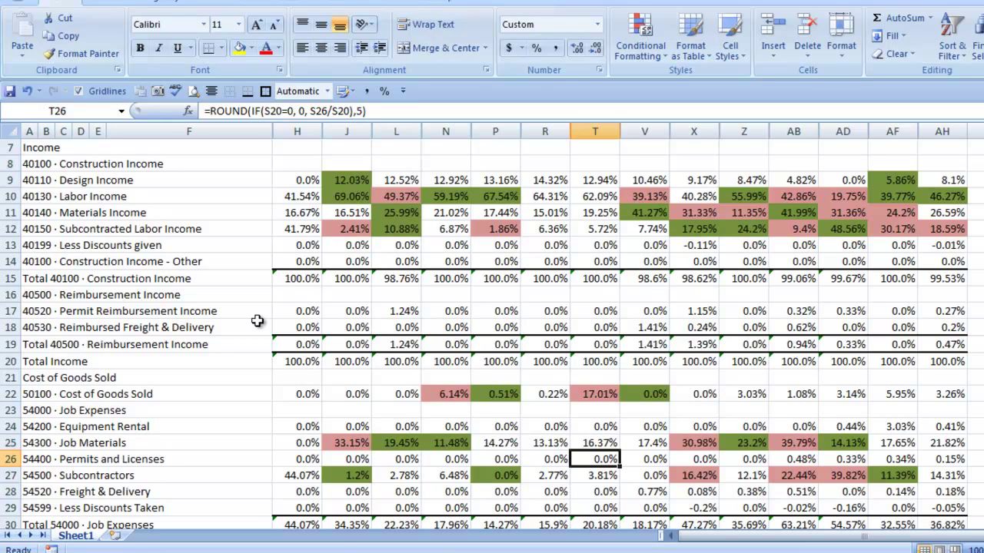
Copy the Cost of Goods Sold percentage cells L22 through P22 as the source for the conditional formatting.
scroll(327, 306, "down", 2)
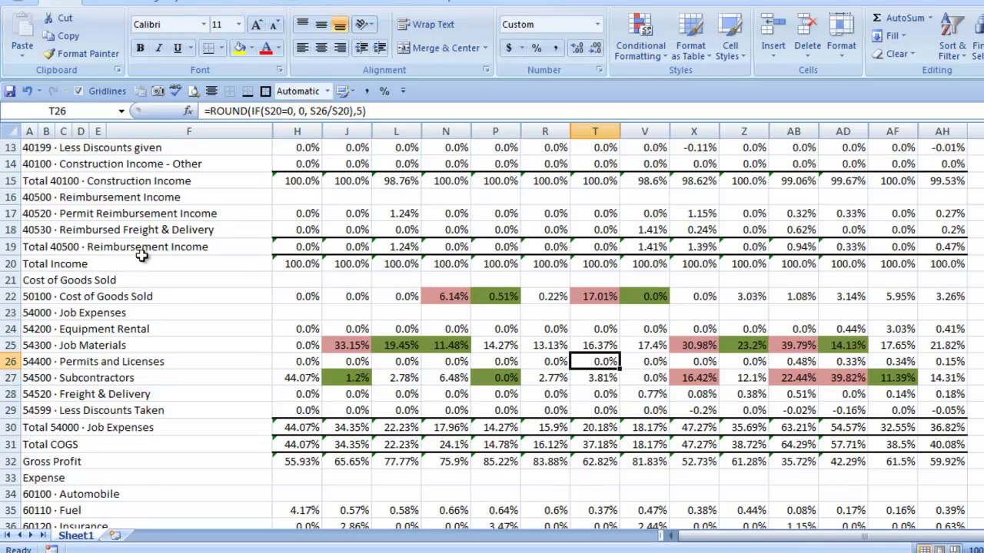
left_click_drag(388, 296, 491, 296)
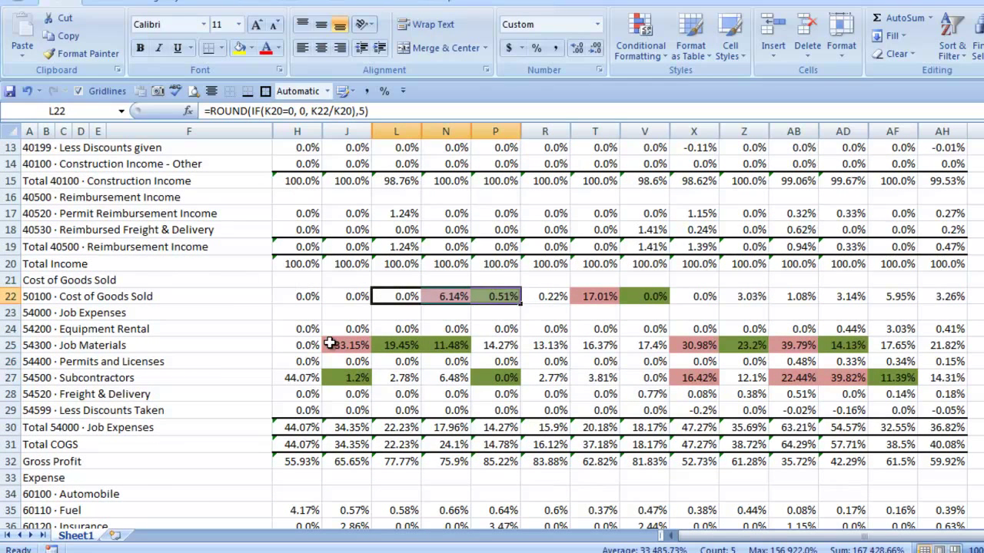
key("ctrl+c")
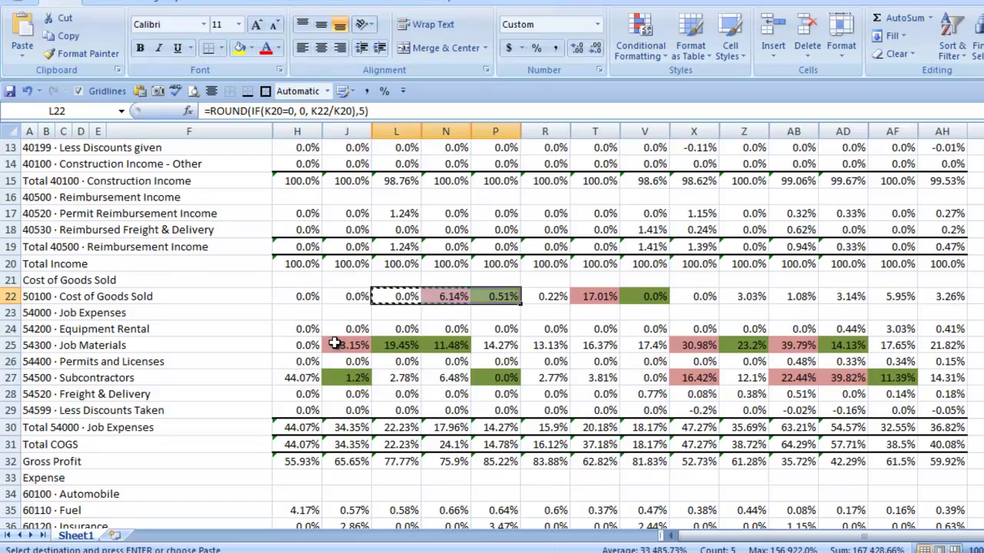
Paste only the copied formats onto the Gross Wages percentages in H50:AH50 and deselect the range.
scroll(334, 343, "down", 6)
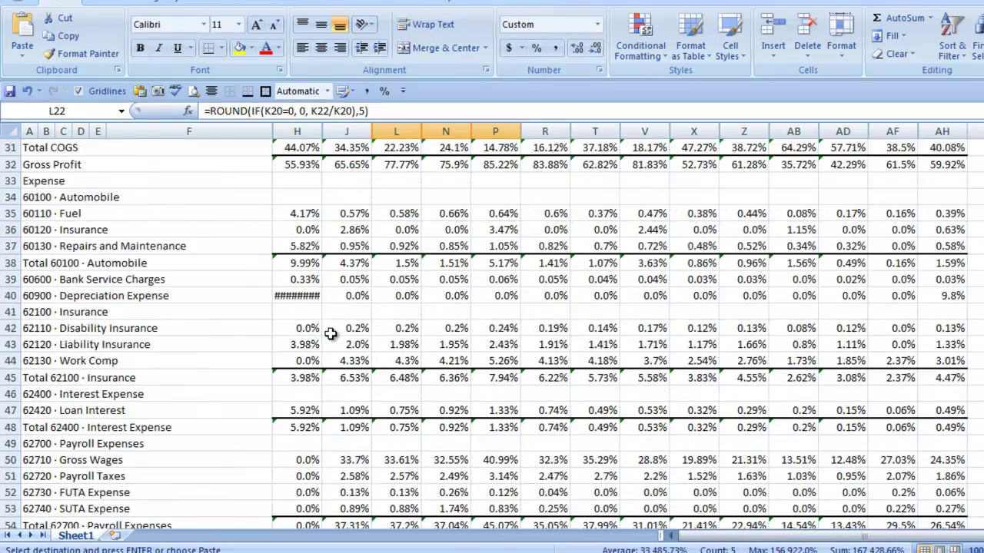
scroll(331, 333, "down", 3)
scroll(330, 334, "down", 1)
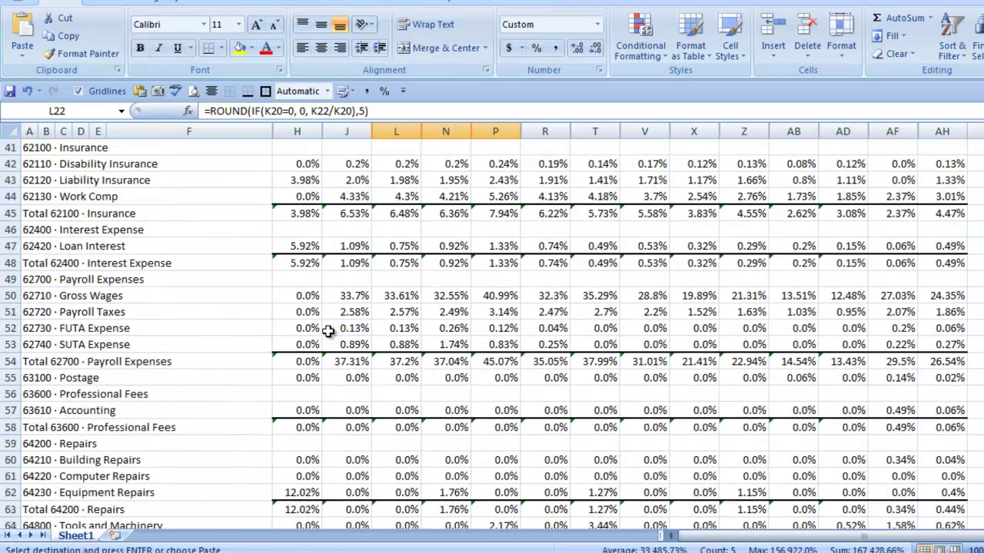
left_click_drag(297, 300, 928, 298)
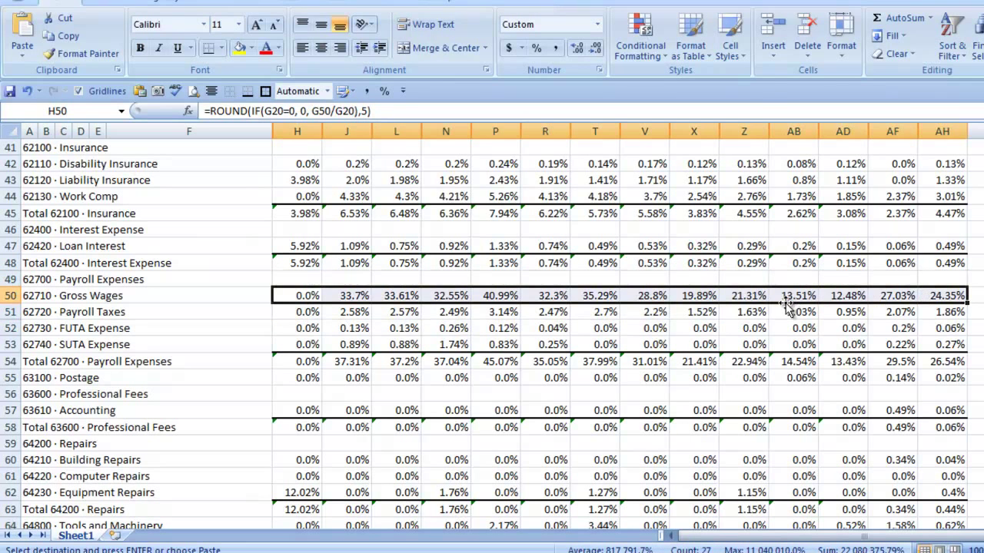
right_click(784, 307)
left_click(855, 112)
left_click(724, 67)
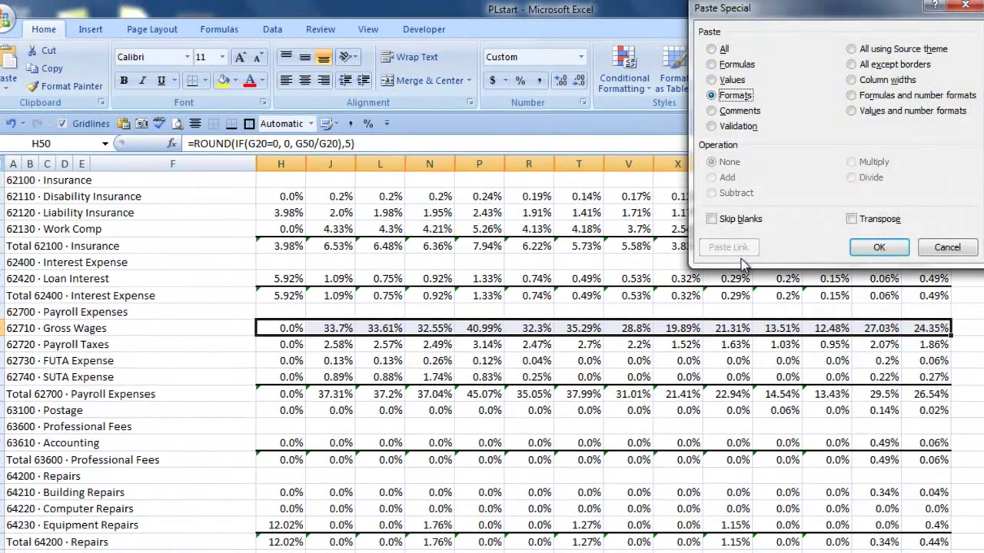
left_click(879, 247)
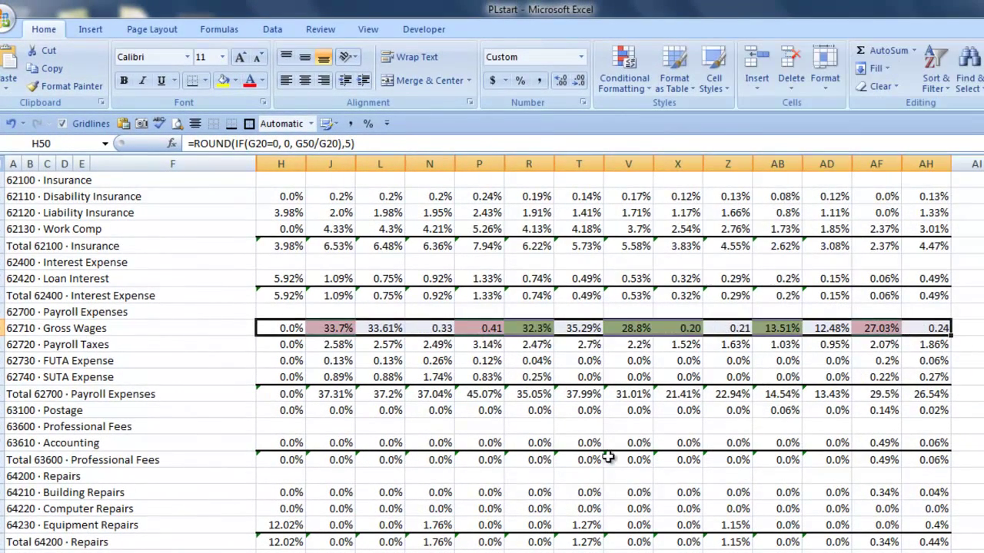
left_click(458, 488)
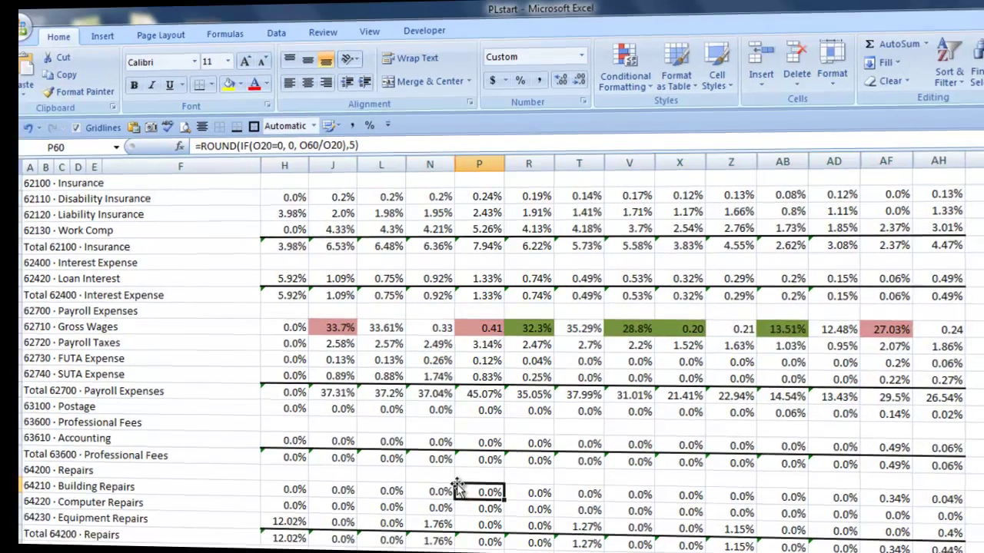